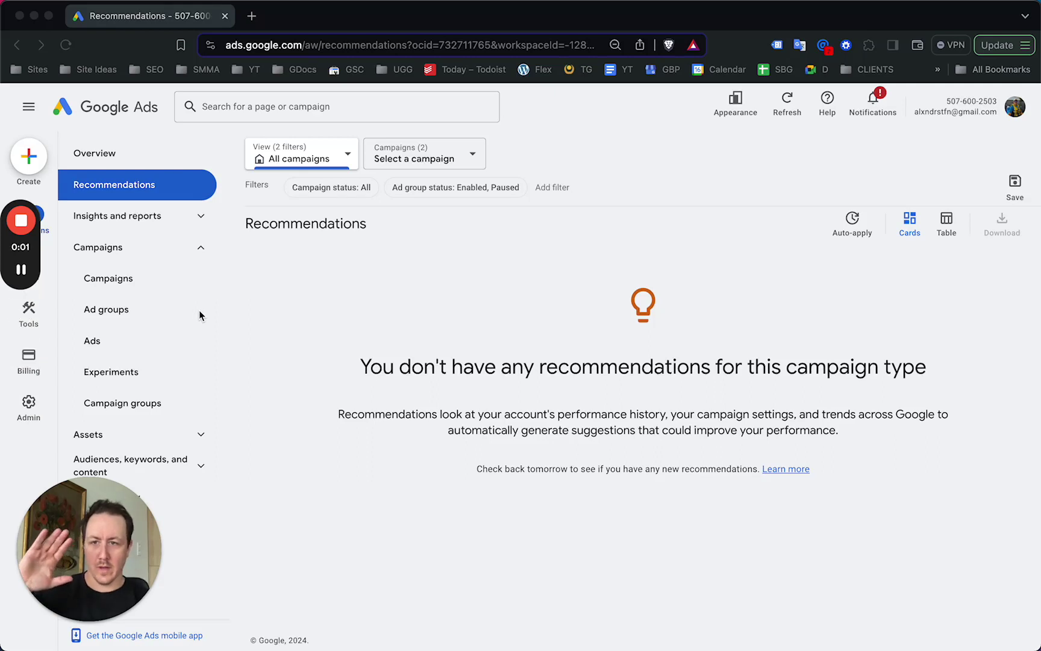
Open the Campaigns page to view the account's list of campaigns.
left_click(108, 247)
left_click(95, 246)
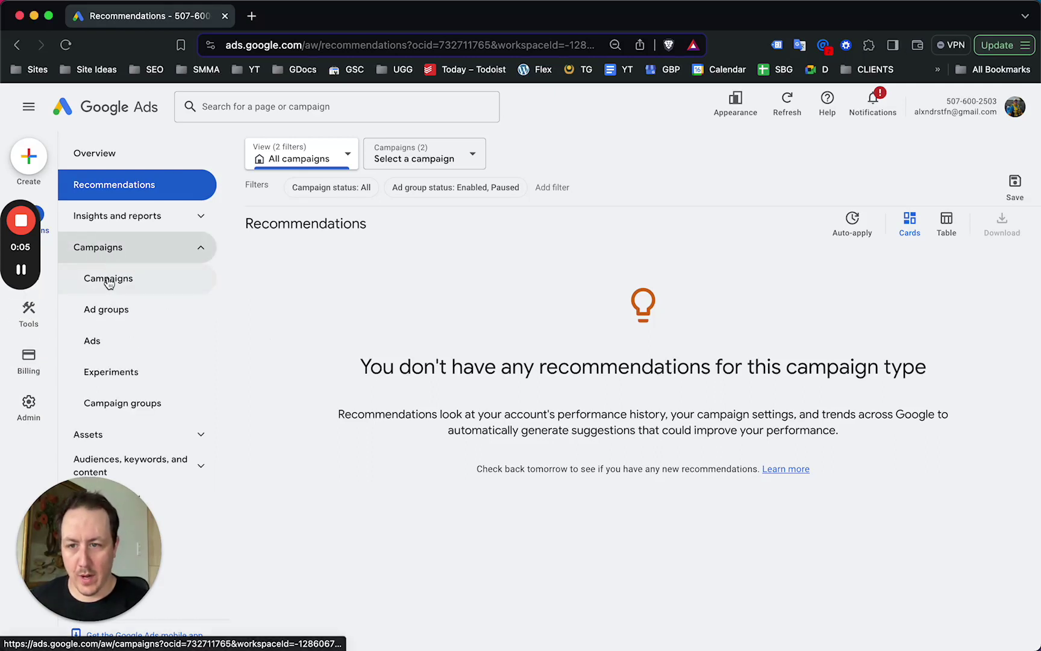
left_click(108, 277)
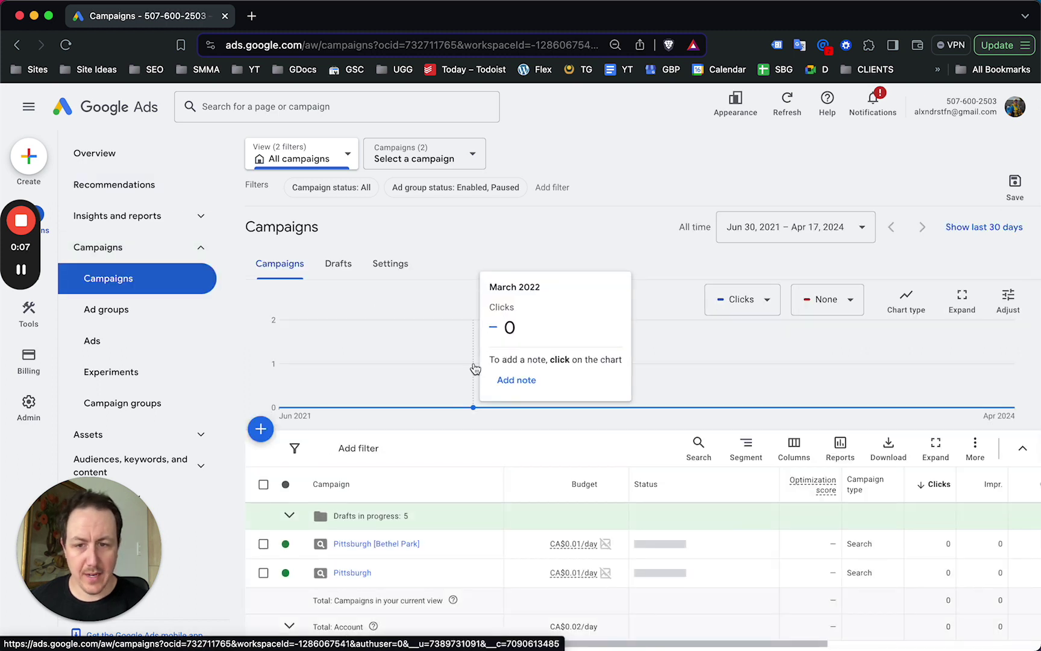
scroll(325, 342, "down", 1)
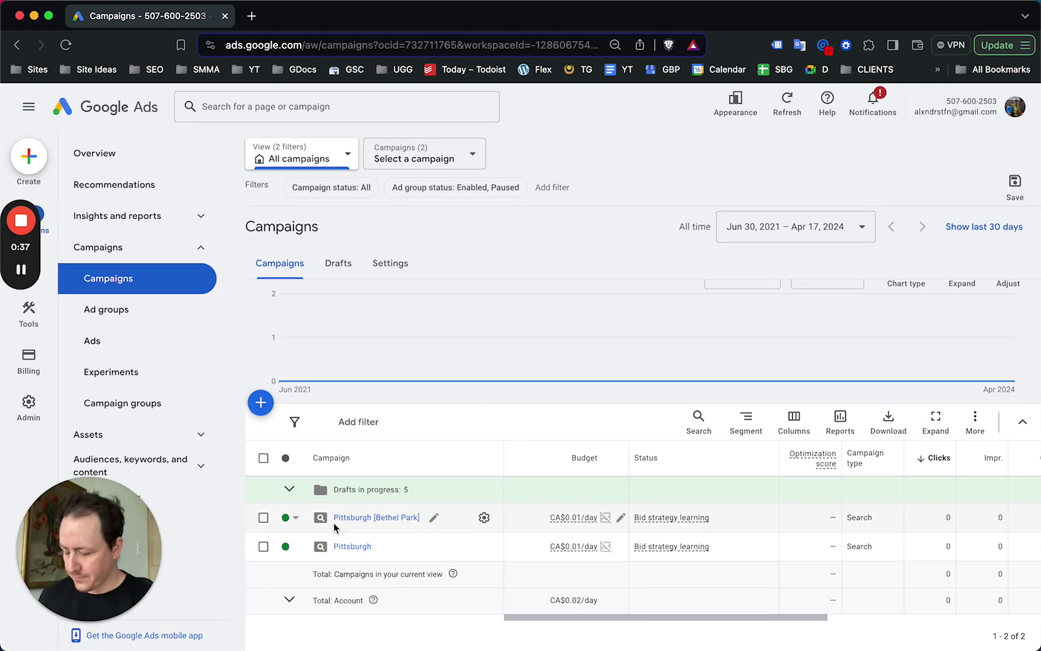
Search Google for "pittsburgh appliance repair" in a new browser tab.
key("super+t")
type("google.com")
key("Return")
type("pitts")
key("Down")
key("Return")
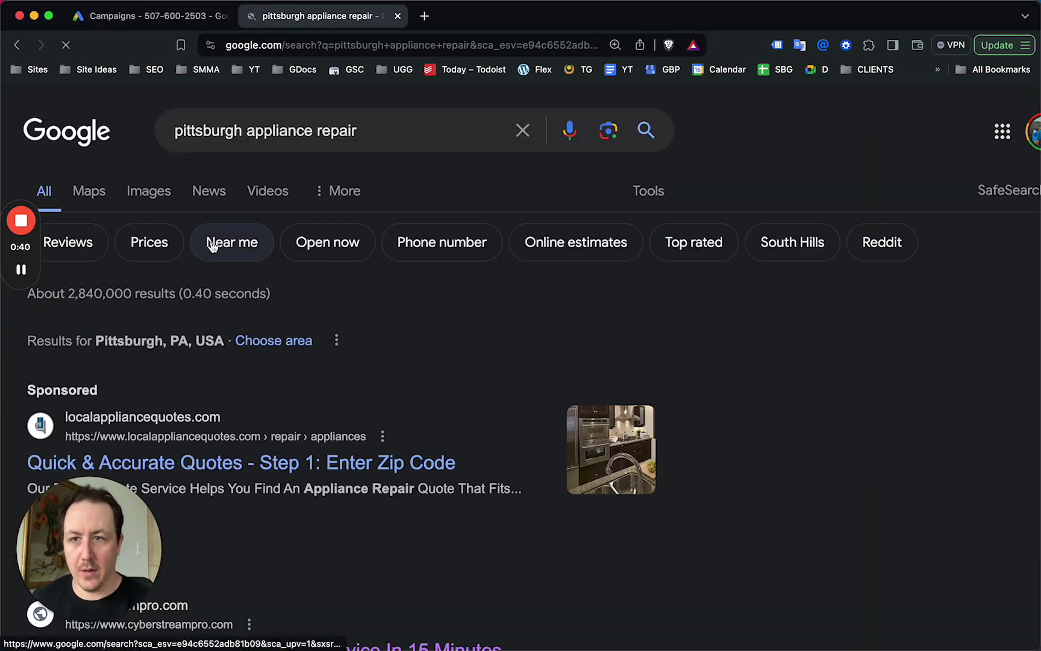
scroll(208, 168, "down", 1)
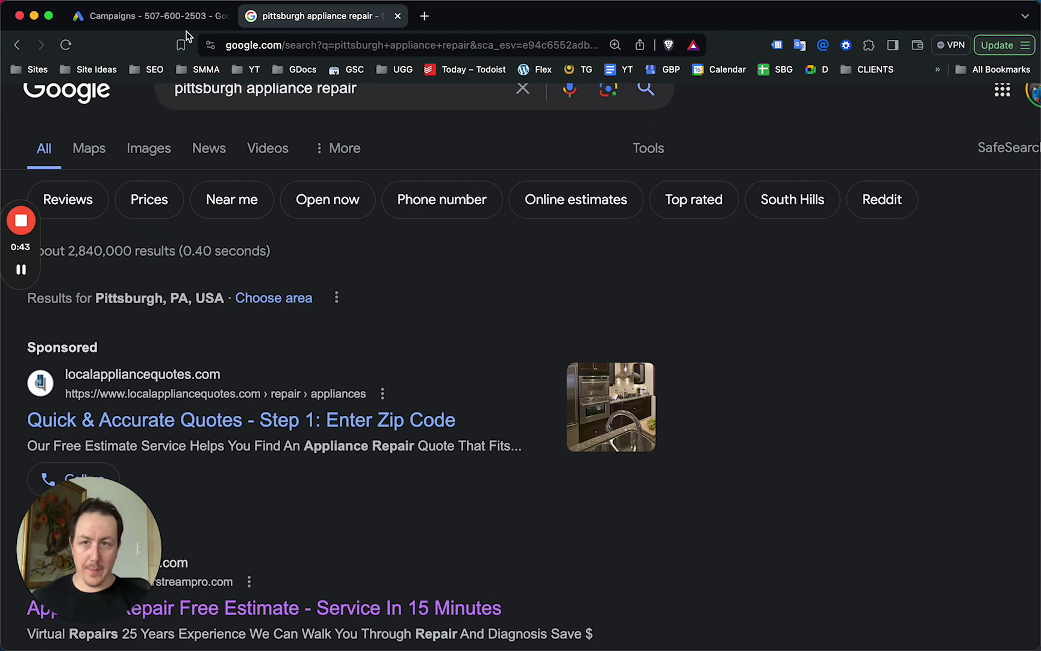
left_click(150, 17)
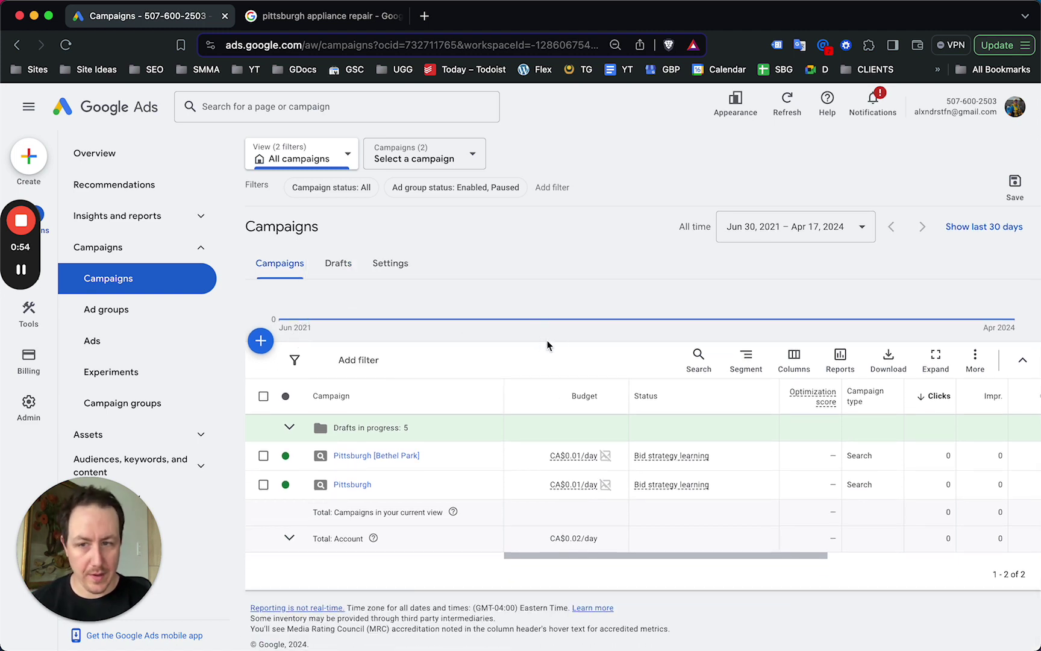
left_click_drag(123, 517, 965, 560)
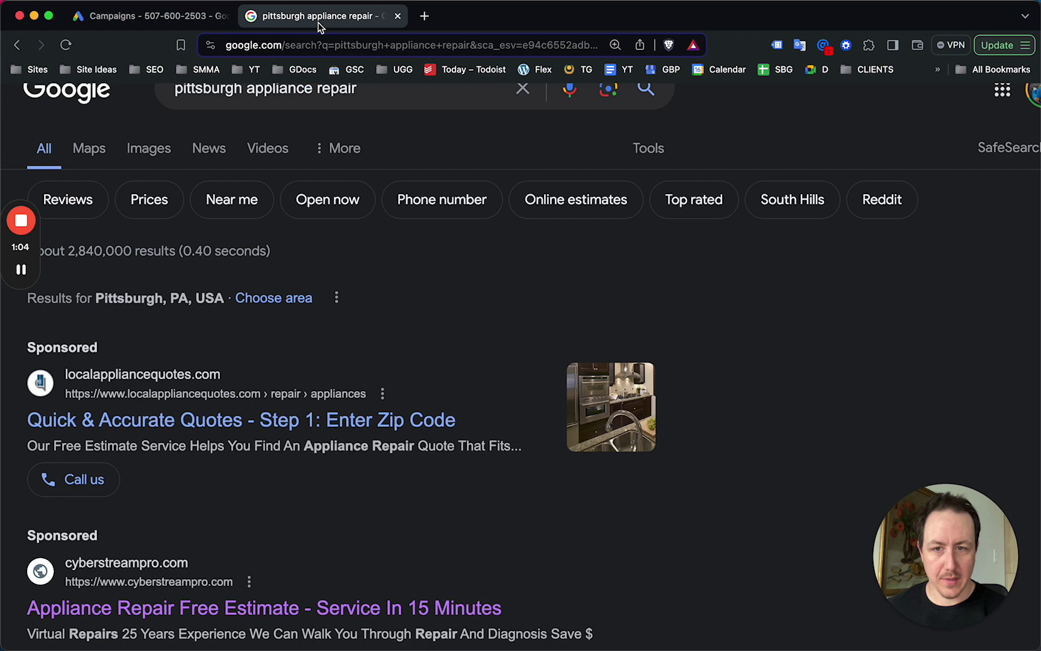
Examine the sponsored listings in the "pittsburgh appliance repair" Google results, then return to the Google Ads campaigns page.
left_click(322, 16)
scroll(431, 233, "down", 1)
scroll(431, 233, "up", 2)
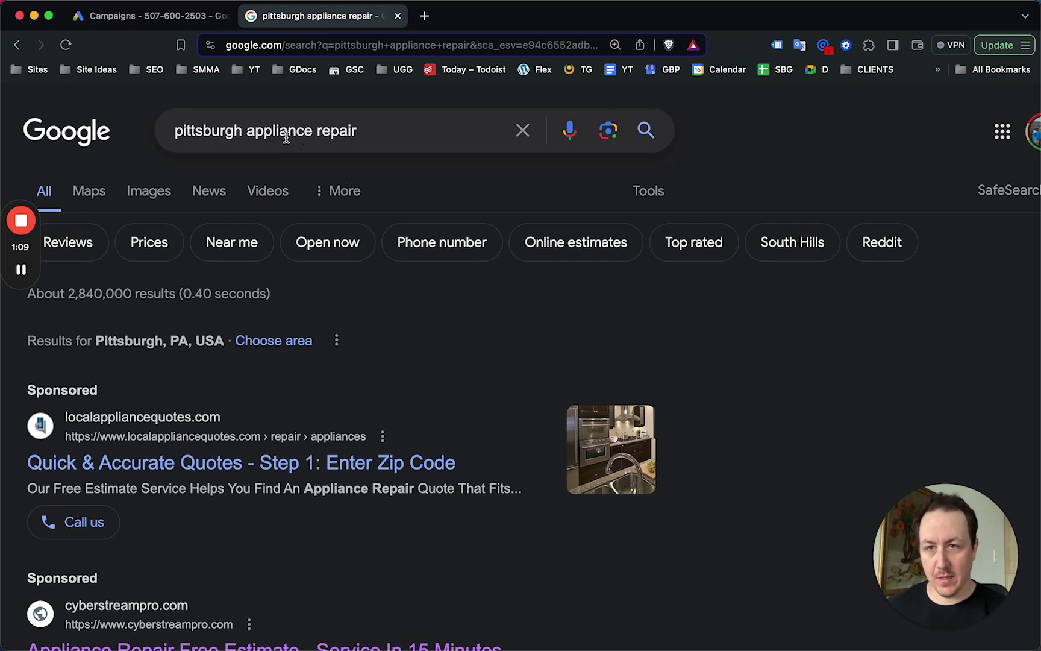
scroll(282, 137, "down", 5)
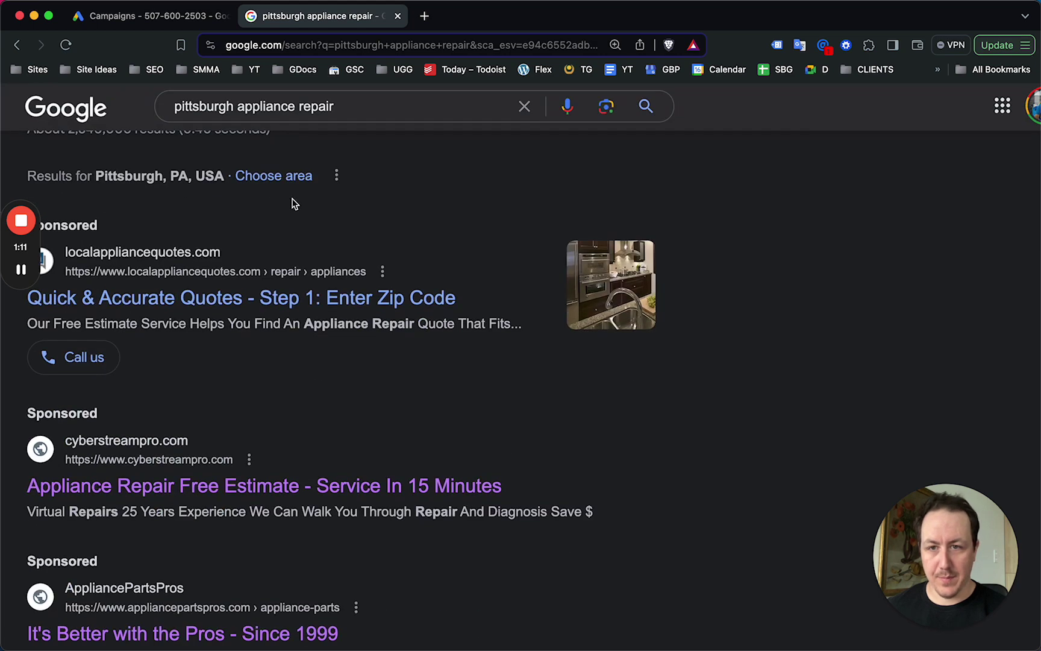
scroll(263, 284, "up", 2)
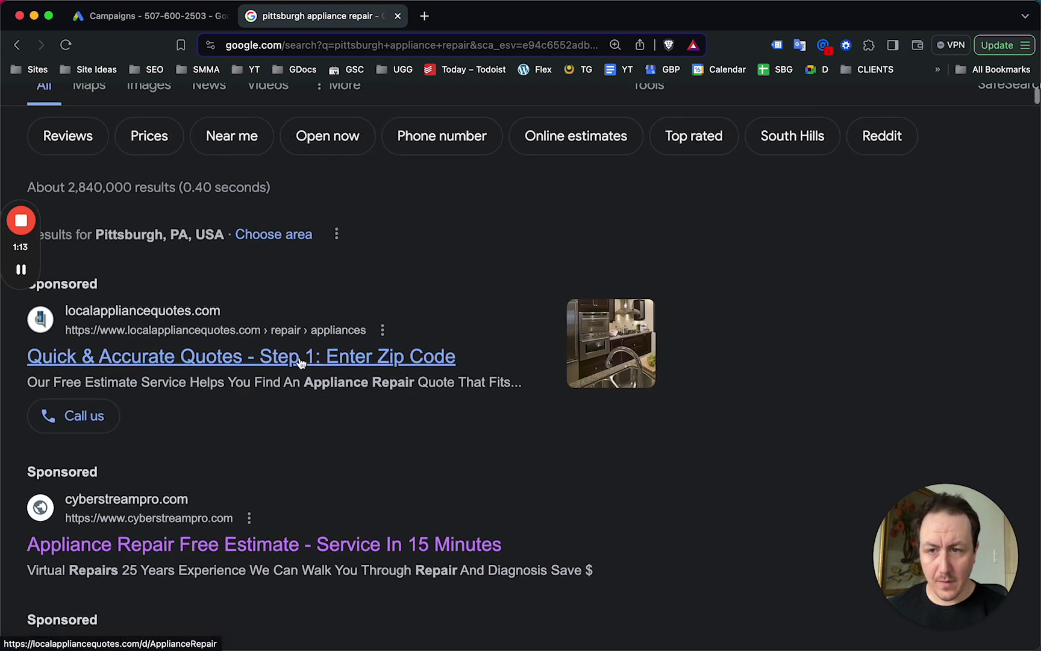
scroll(301, 361, "down", 1)
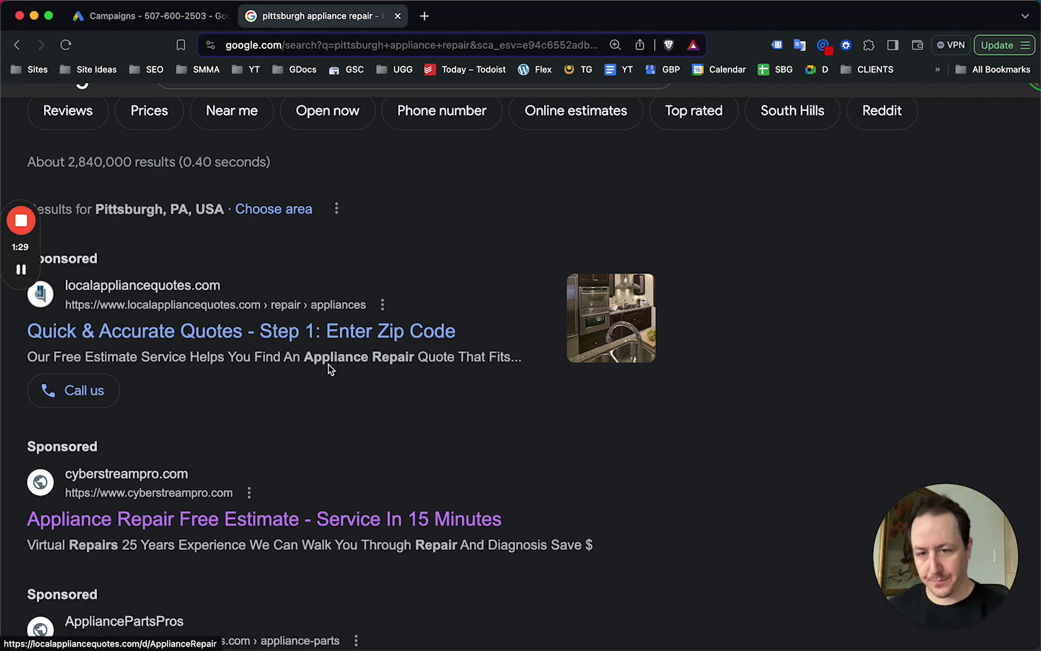
scroll(291, 380, "down", 4)
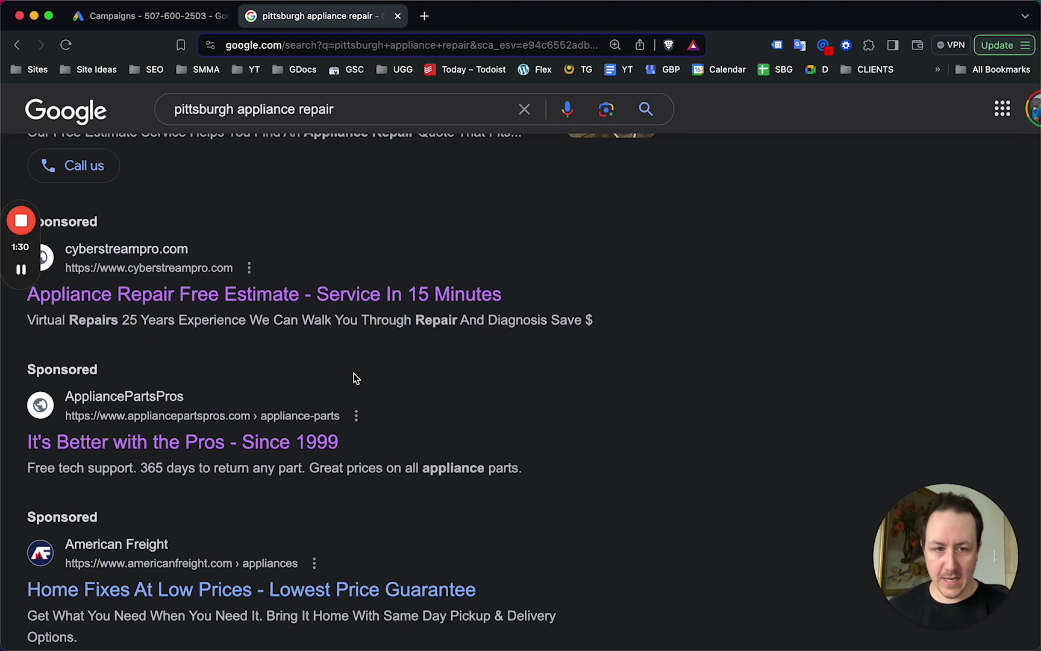
scroll(356, 421, "down", 2)
scroll(326, 470, "up", 3)
scroll(283, 366, "up", 2)
scroll(241, 283, "down", 8)
scroll(247, 326, "up", 6)
scroll(259, 373, "down", 3)
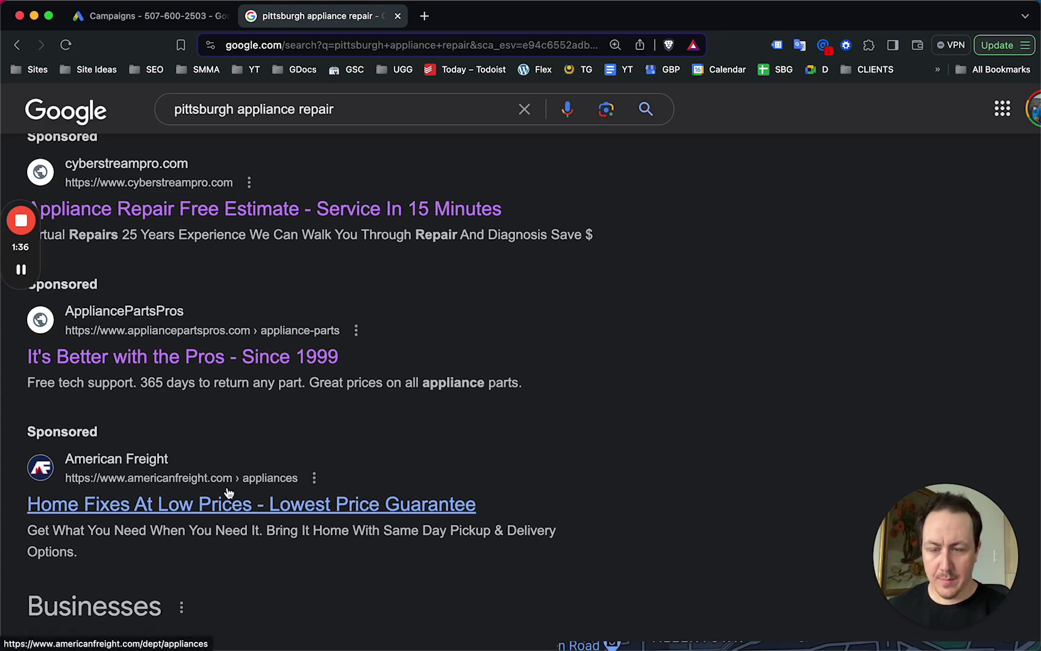
scroll(283, 491, "up", 2)
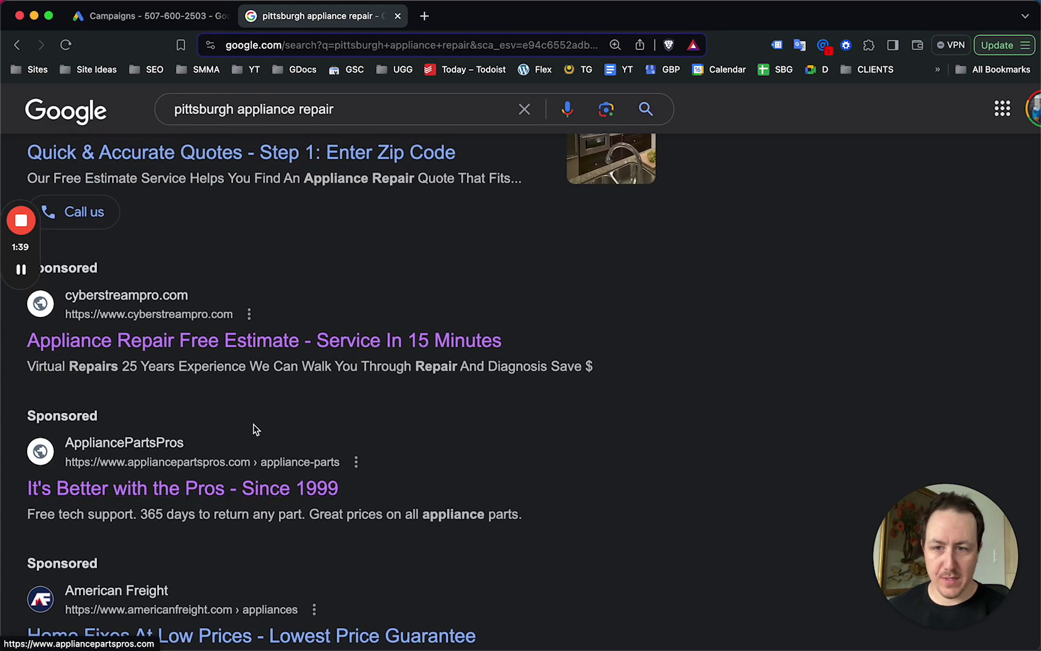
scroll(433, 504, "down", 2)
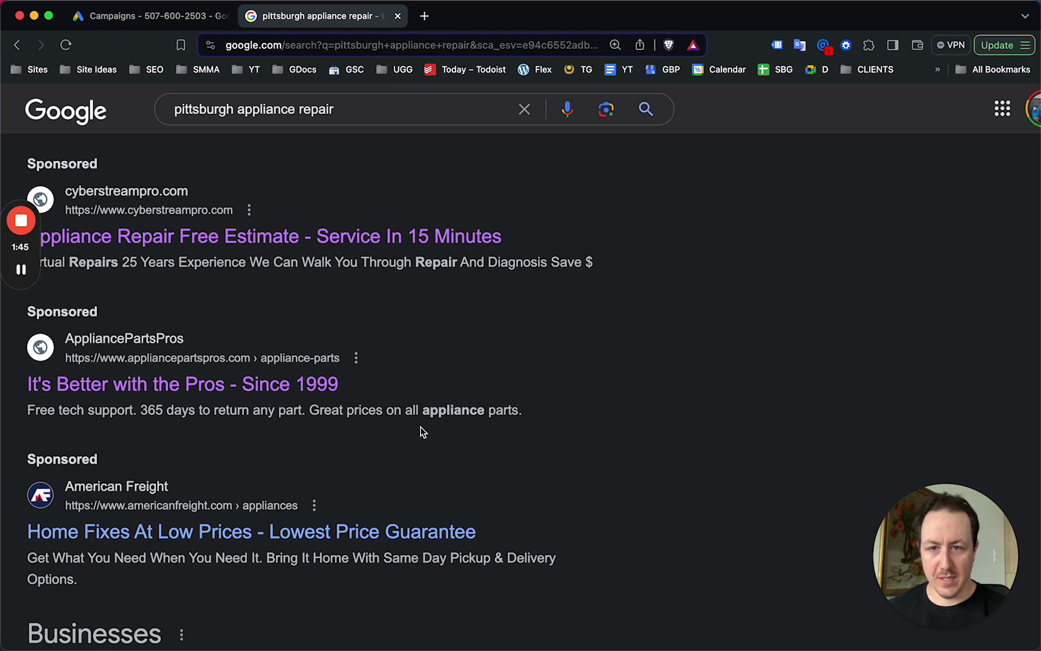
scroll(328, 421, "up", 6)
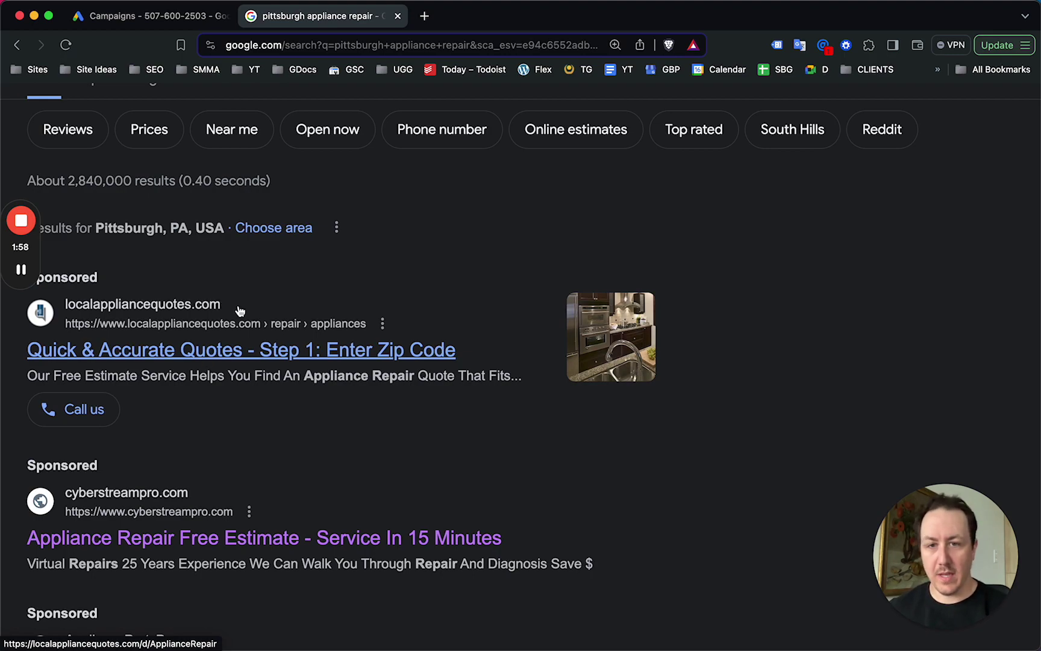
scroll(362, 319, "down", 14)
scroll(340, 466, "up", 15)
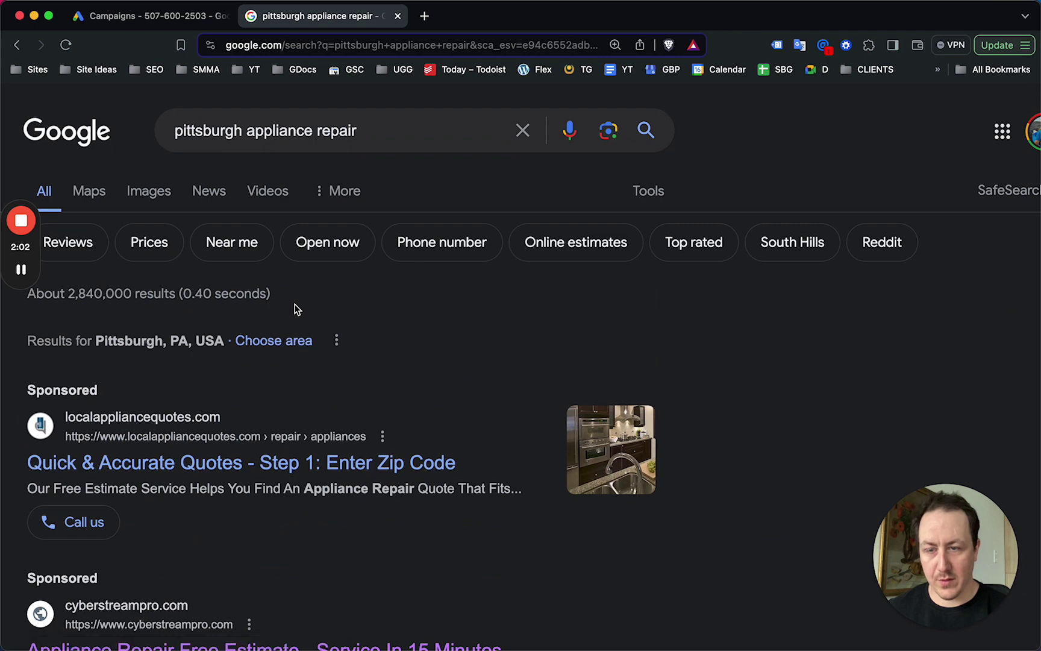
scroll(291, 304, "down", 1)
left_click(184, 26)
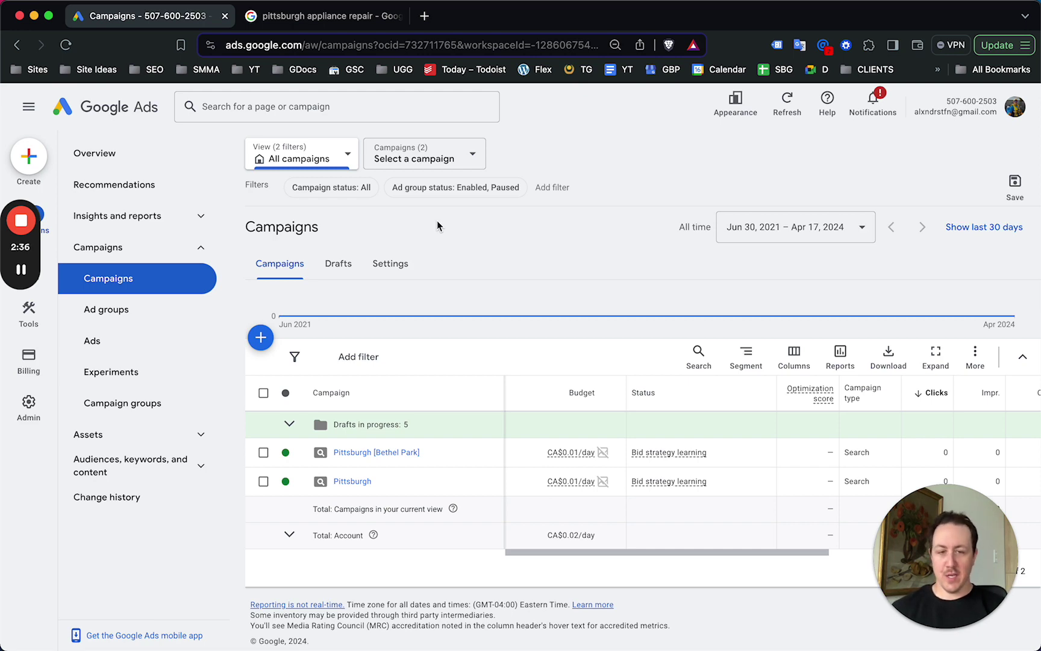
Open maps.google.com in a new browser tab and search for Pittsburgh.
key("super+t")
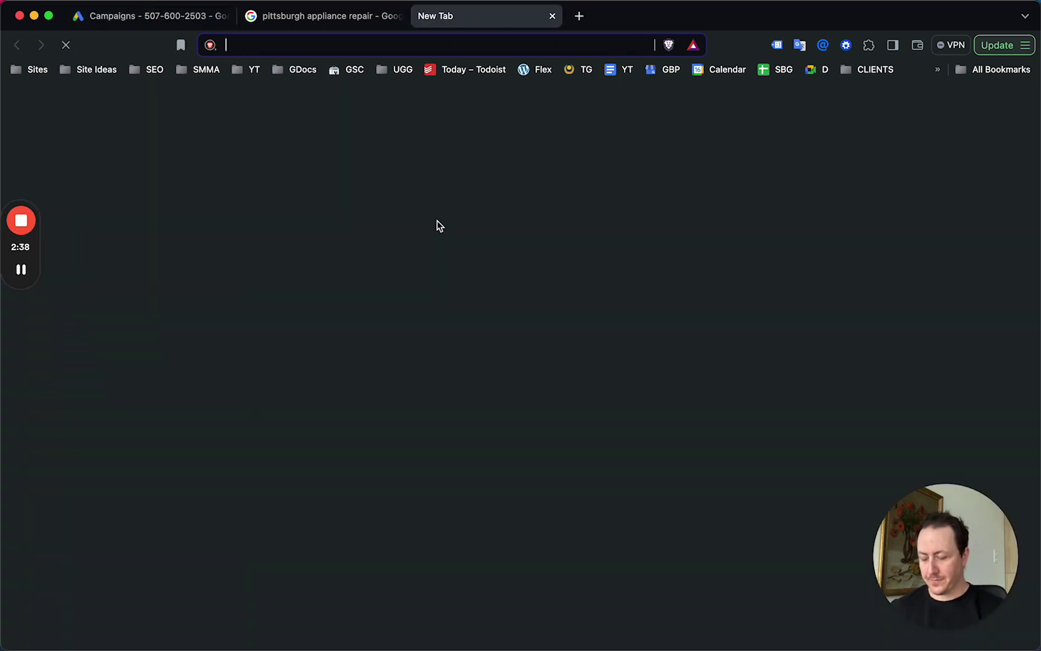
type("maps.google.com")
key("Return")
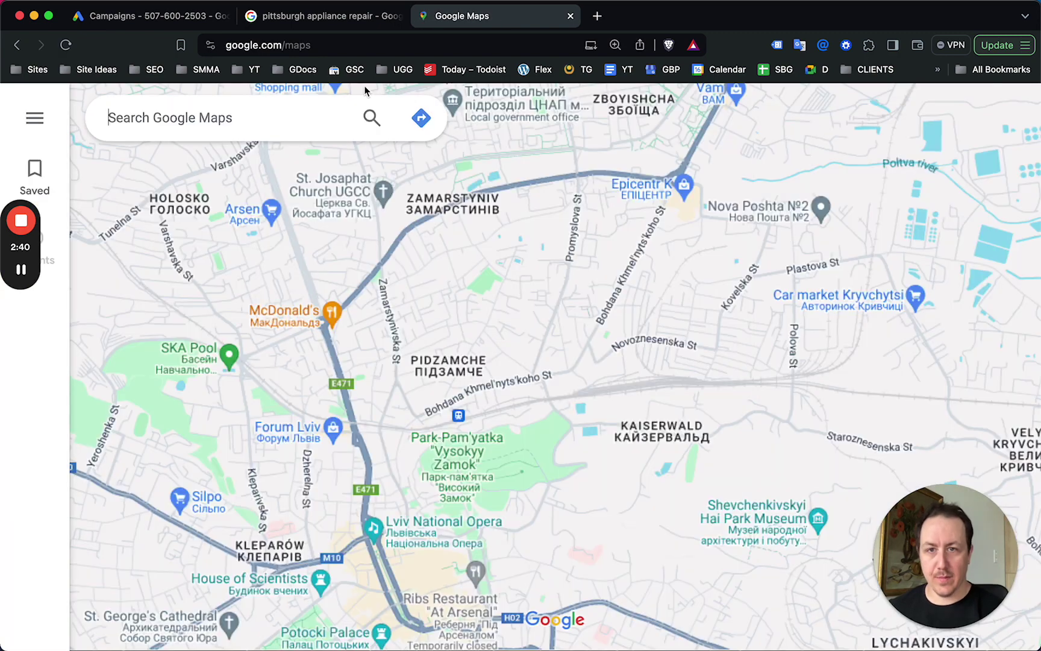
left_click(226, 131)
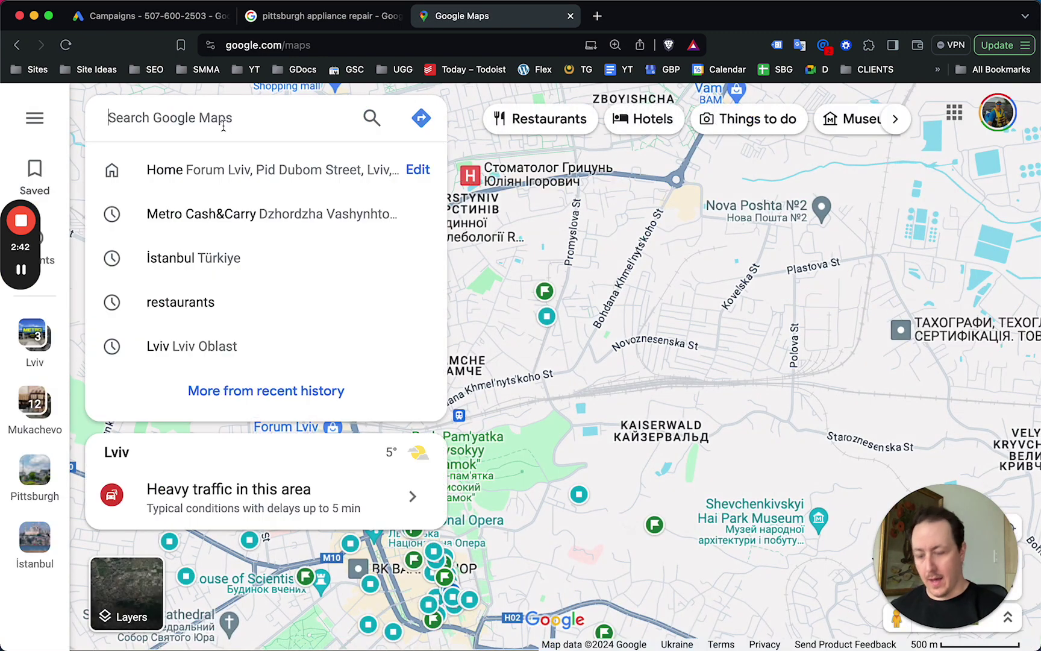
type("Pittsburgh")
key("Return")
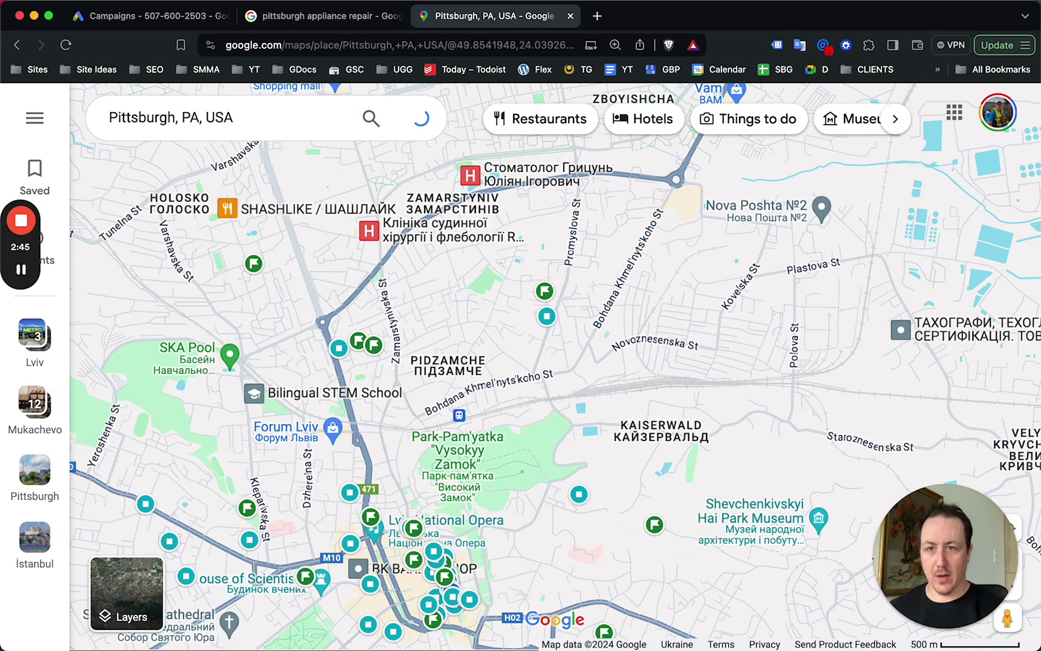
Close the Pittsburgh place details and view the city with its surrounding towns on the map.
scroll(764, 417, "down", 5)
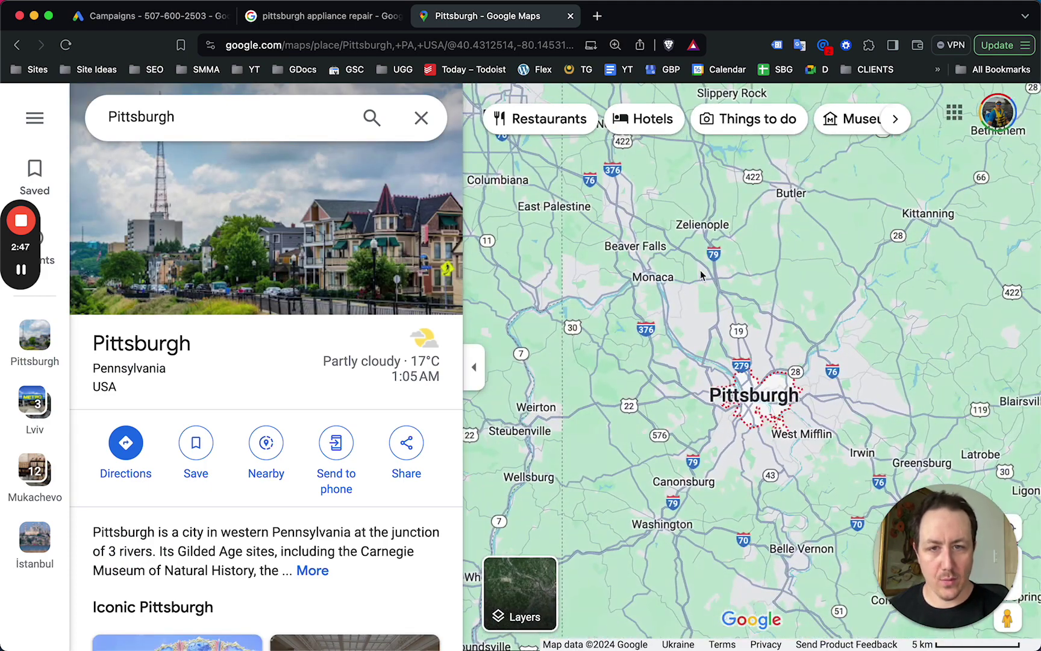
left_click(420, 118)
scroll(747, 374, "up", 3)
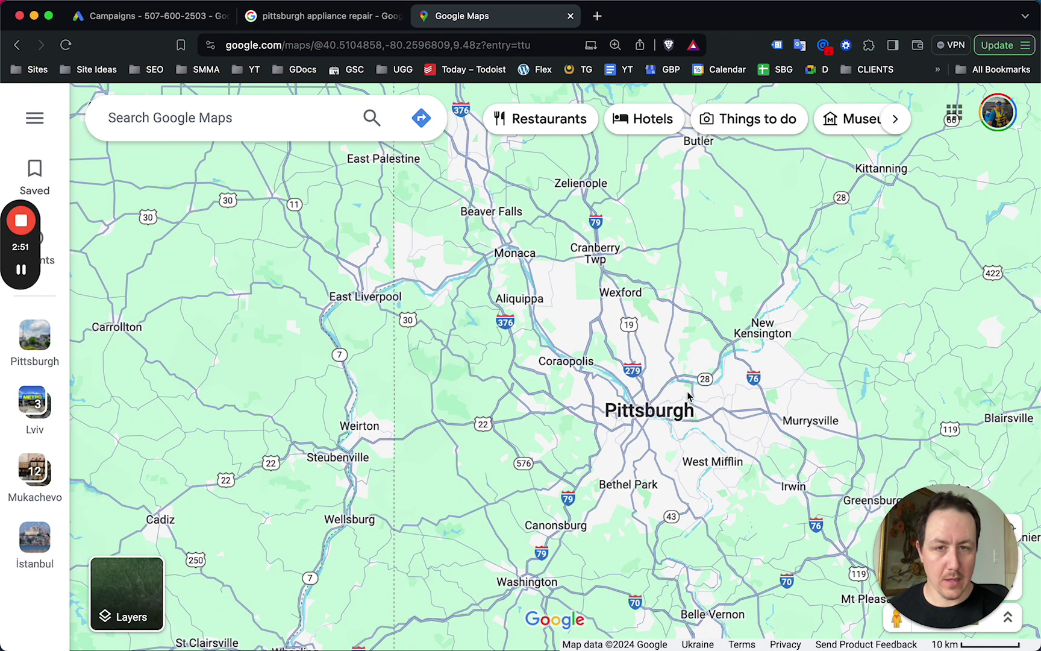
Return to Google Ads and open the ad groups of the Pittsburgh campaign.
left_click(162, 18)
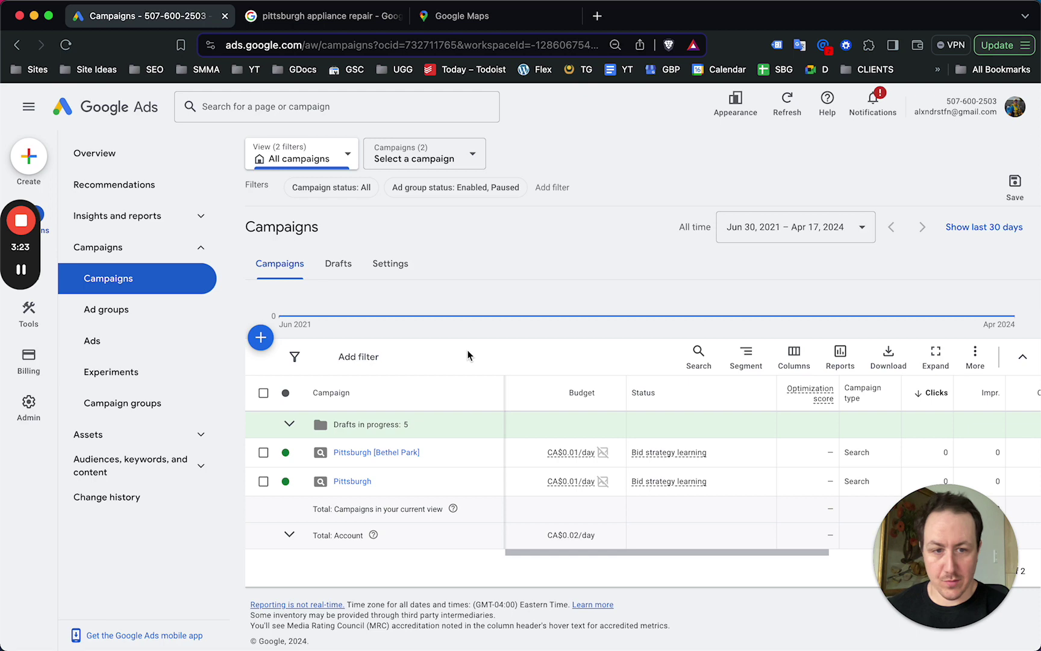
left_click(340, 484)
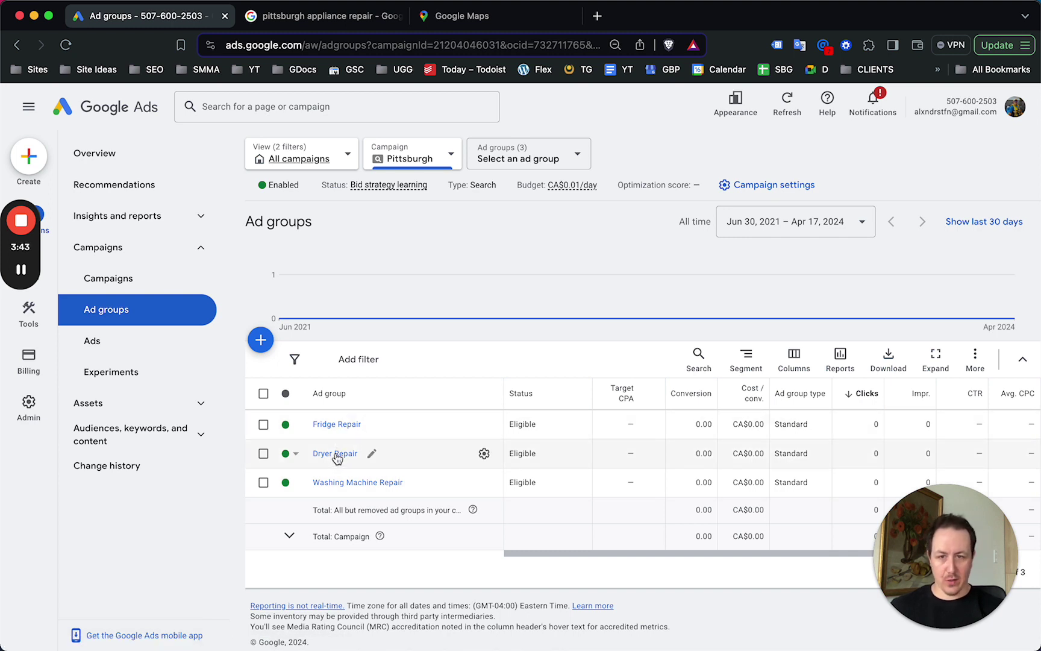
Open Semrush in a new browser tab and look up the keyword "appliance repair pittsburgh".
key("super+t")
type("s")
key("Return")
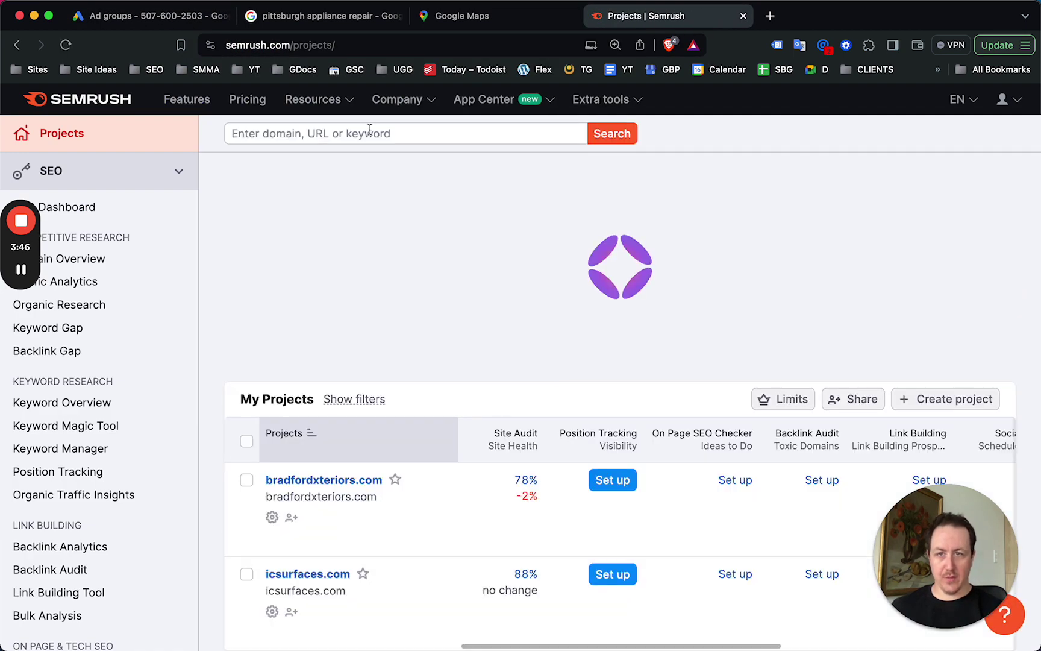
left_click(368, 134)
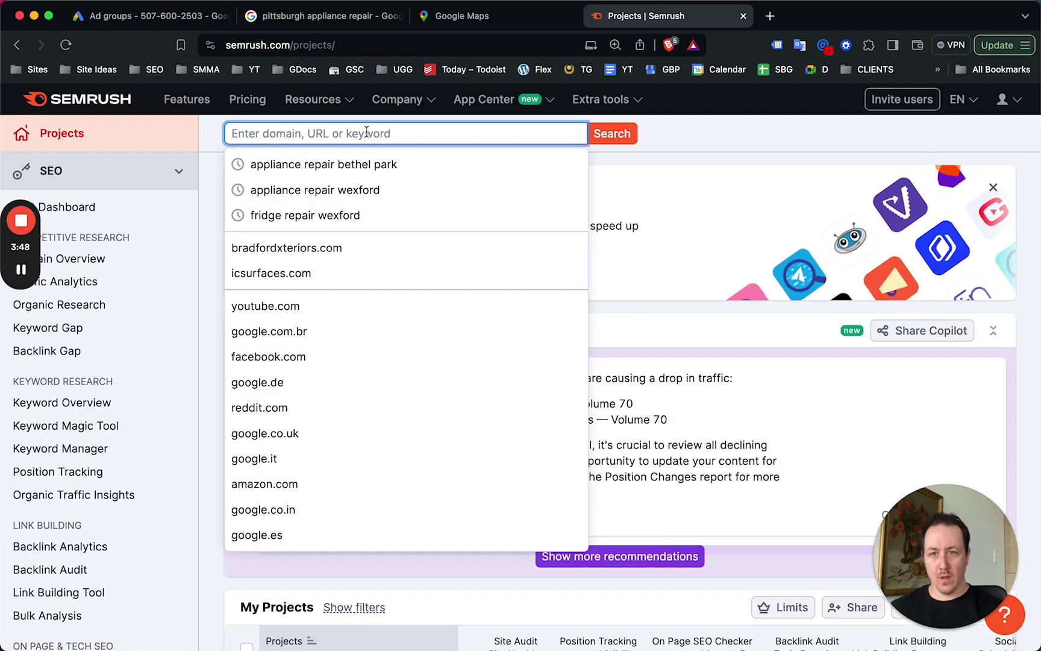
type("appliance repair")
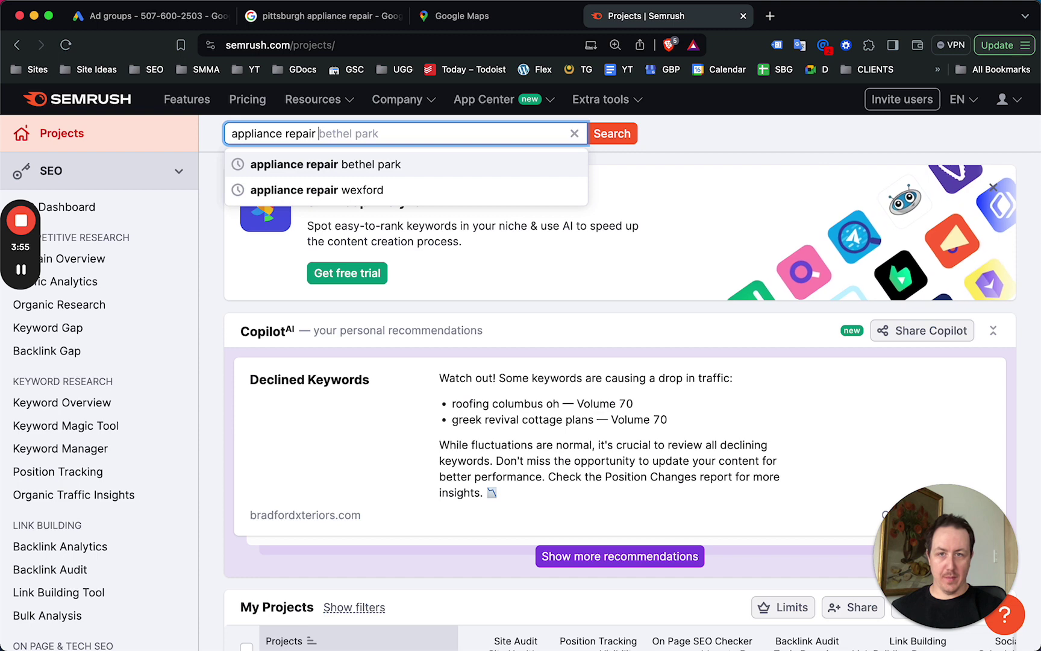
type("pitt")
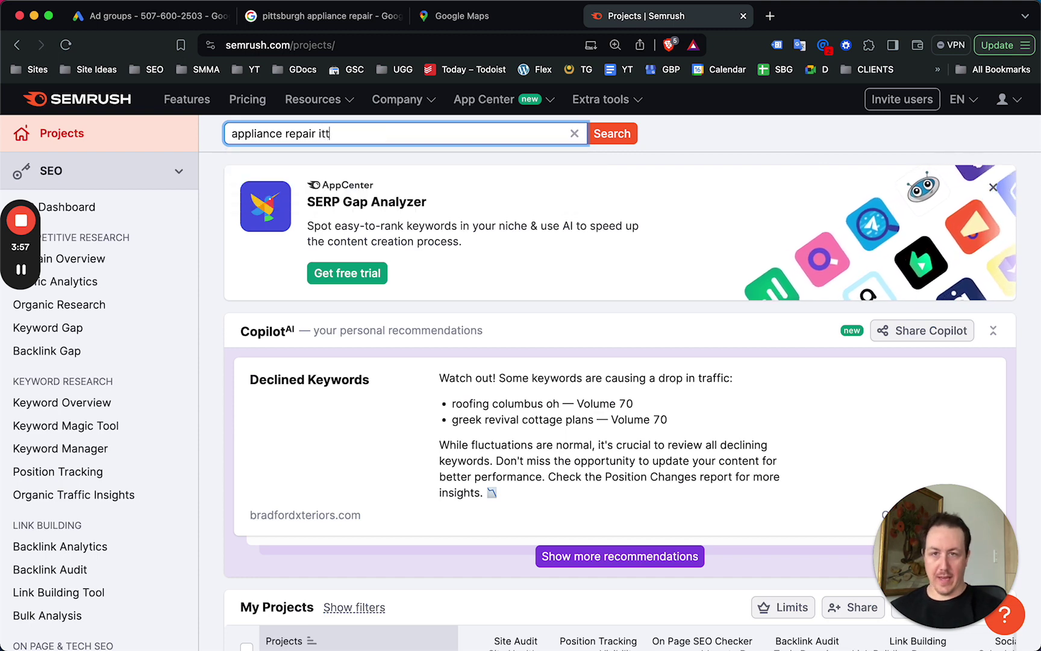
type("sburgh")
key("Return")
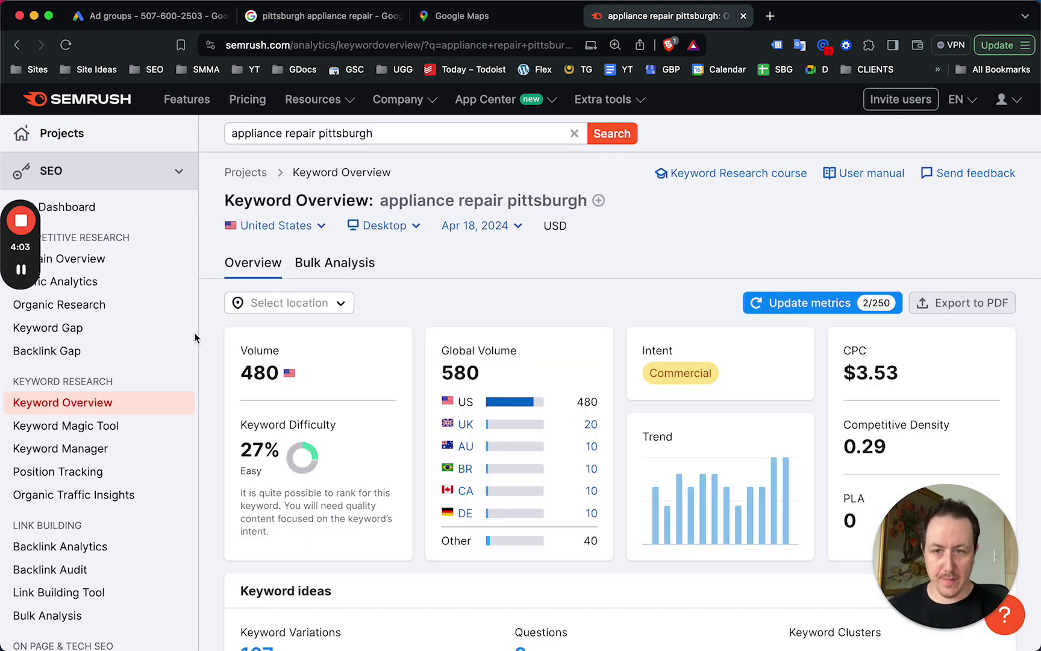
Review the search volume, difficulty, CPC and keyword variations for "appliance repair pittsburgh".
scroll(227, 377, "down", 5)
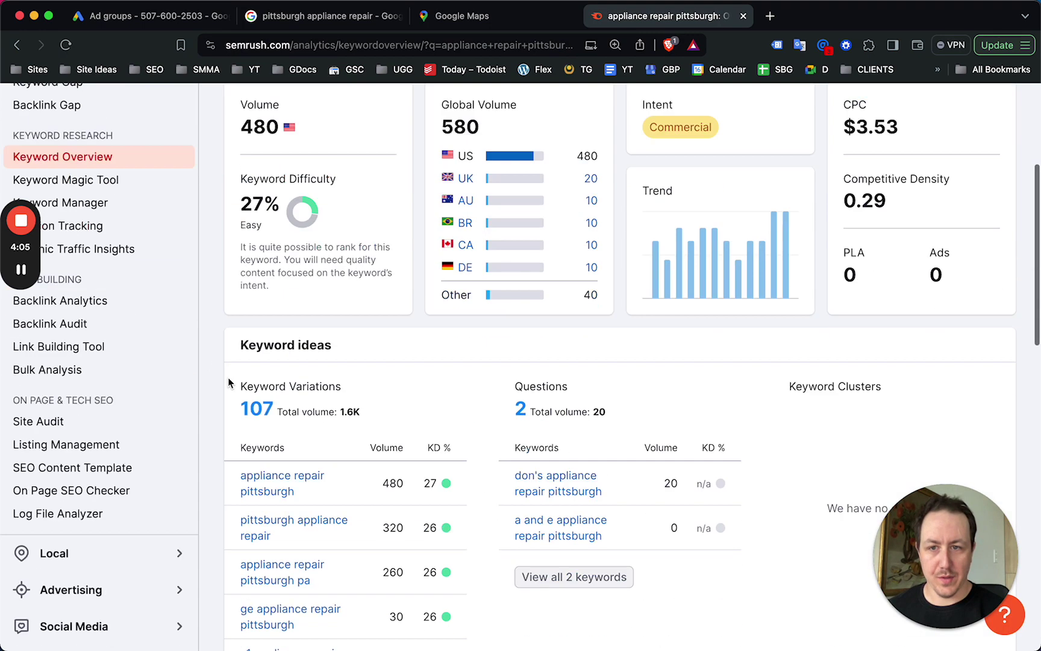
scroll(438, 377, "down", 2)
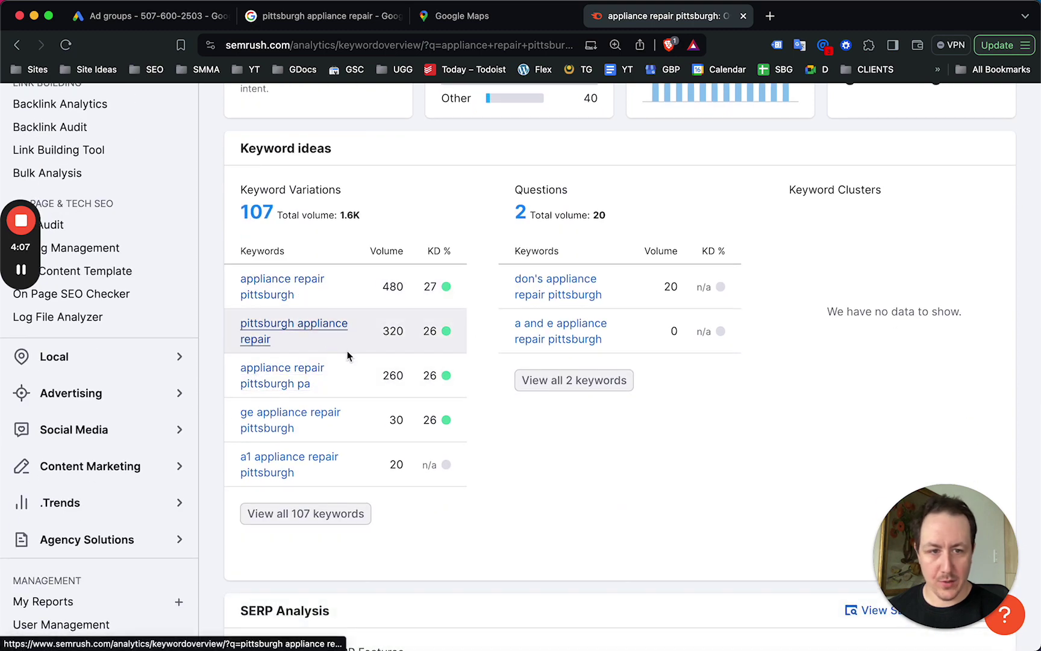
scroll(344, 353, "up", 8)
scroll(347, 356, "down", 6)
scroll(306, 284, "up", 6)
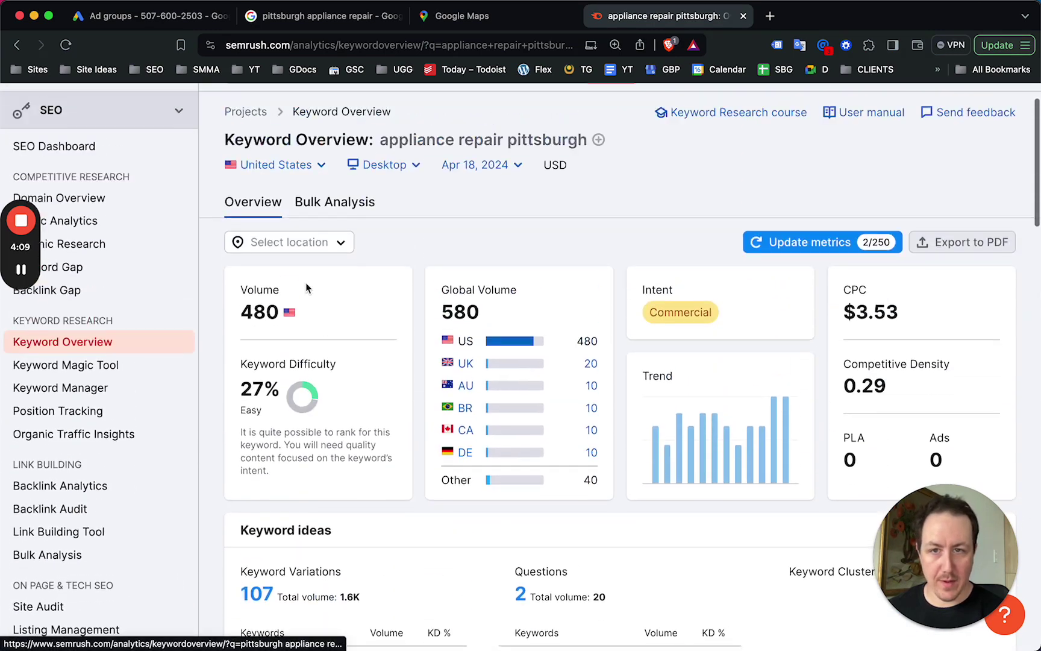
Look up the keyword "fridge repair pittsburgh" and review its metrics and keyword variations.
double_click(244, 133)
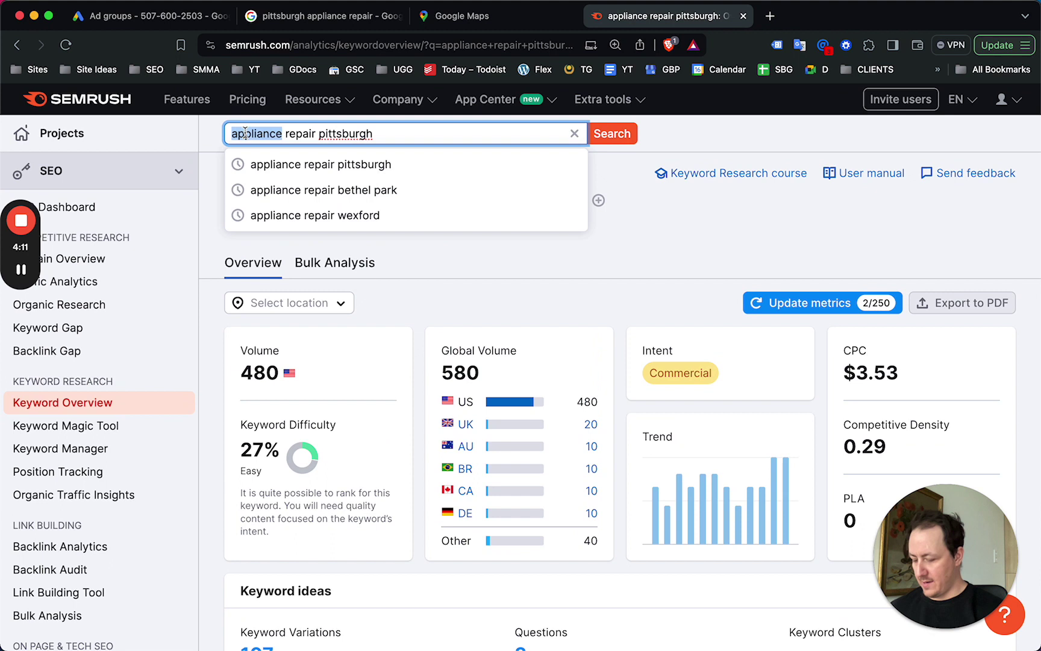
type("fridge")
key("BackSpace")
key("BackSpace")
key("BackSpace")
key("BackSpace")
type("idge")
key("BackSpace")
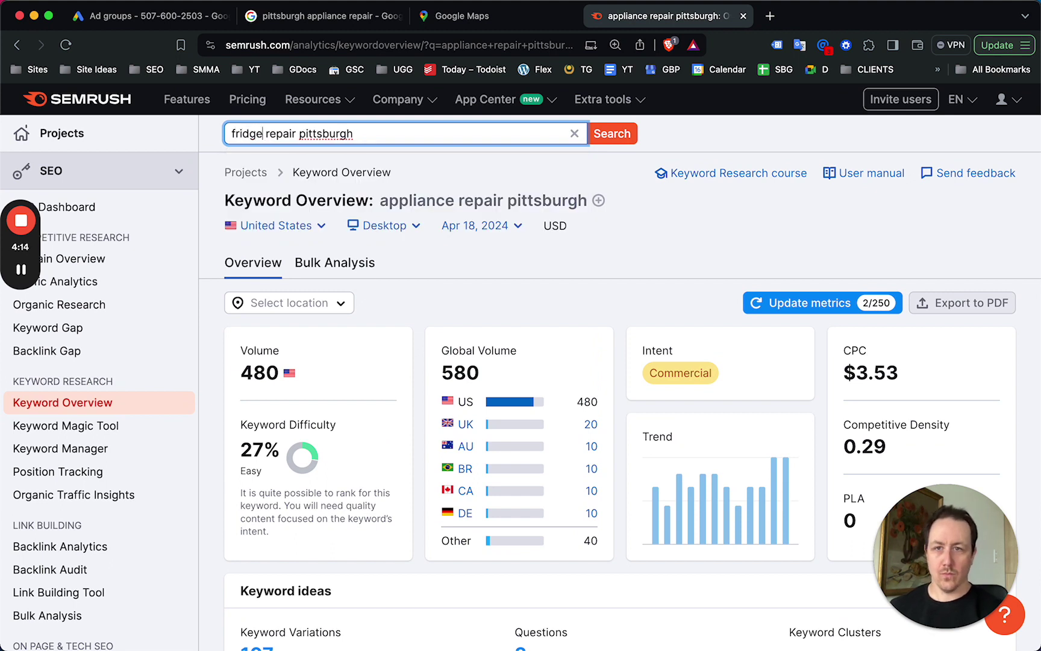
key("Return")
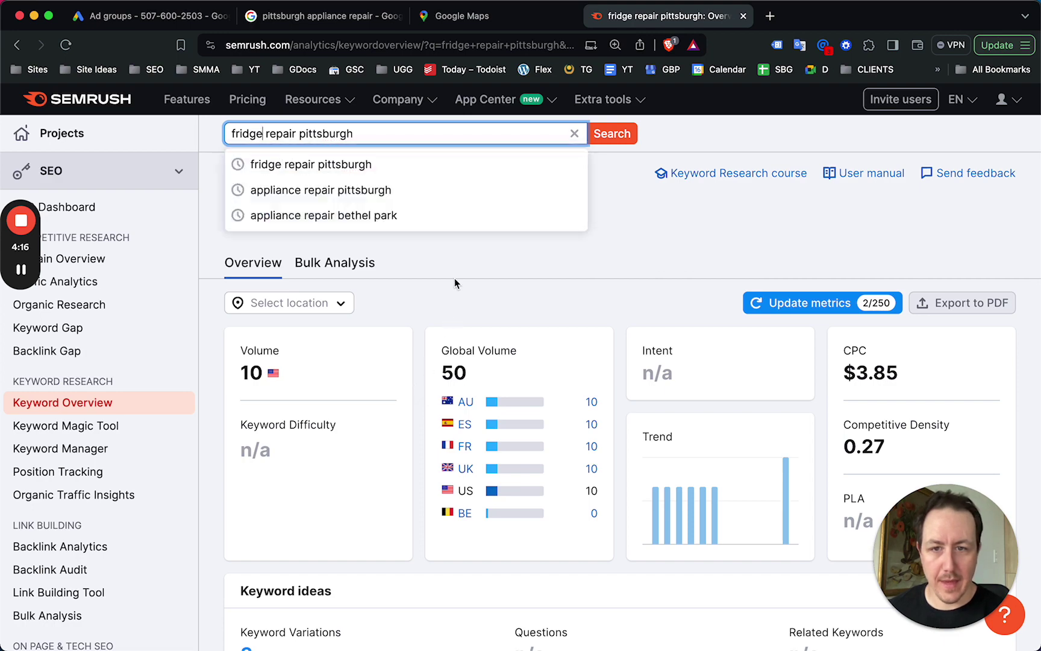
scroll(286, 292, "down", 5)
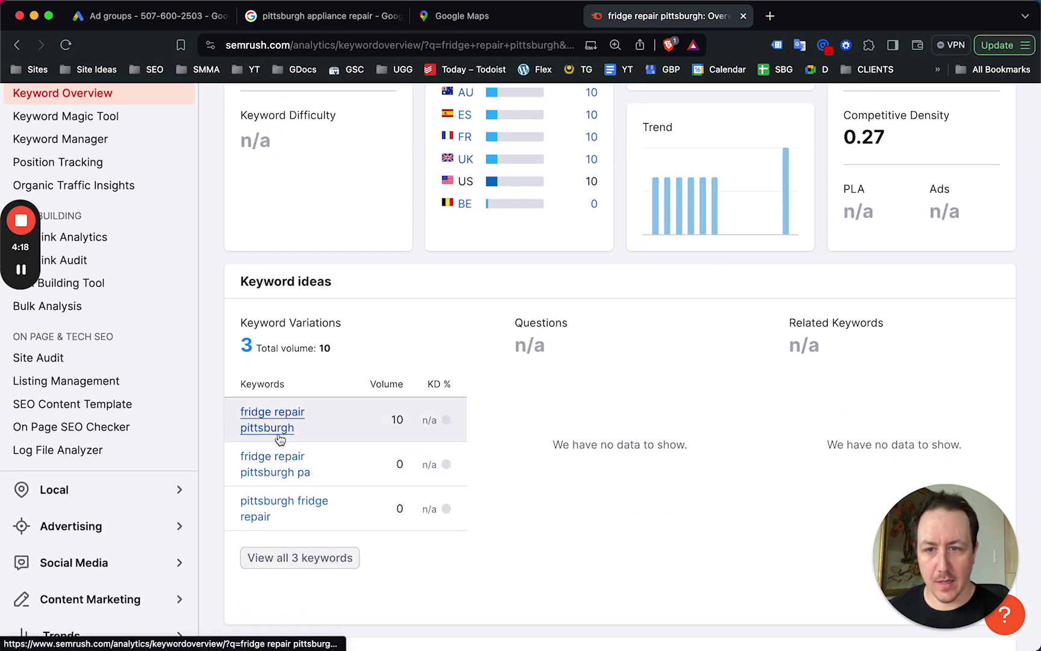
scroll(279, 440, "up", 5)
Look up the keyword "dryer repair pittsburgh" and review its volume, difficulty, CPC and keyword variations.
double_click(247, 133)
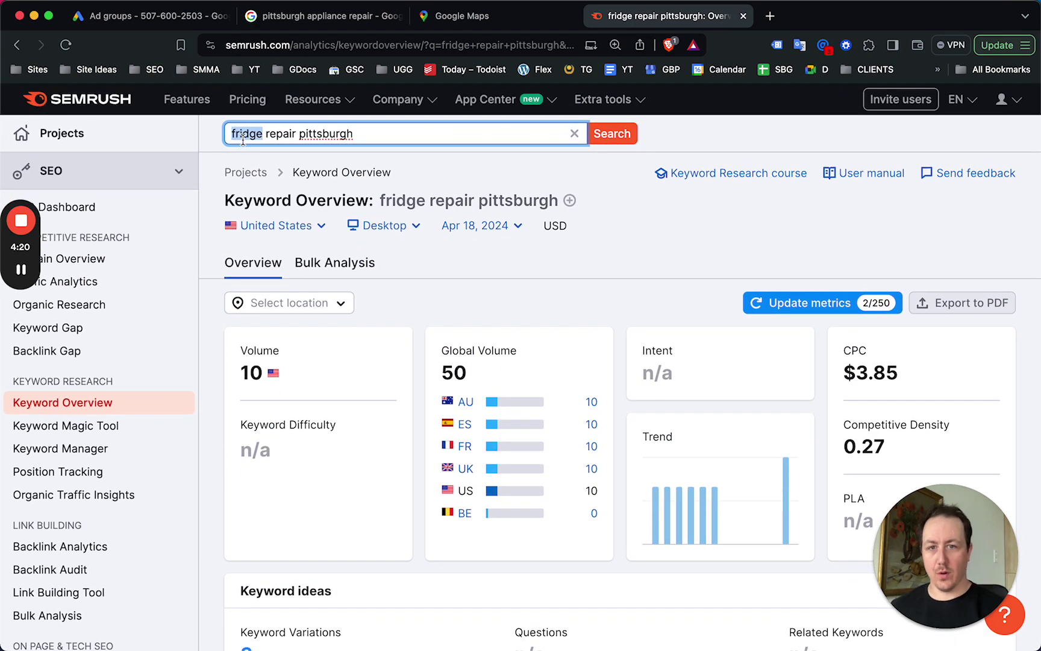
scroll(309, 329, "down", 1)
scroll(309, 329, "up", 1)
type("drye")
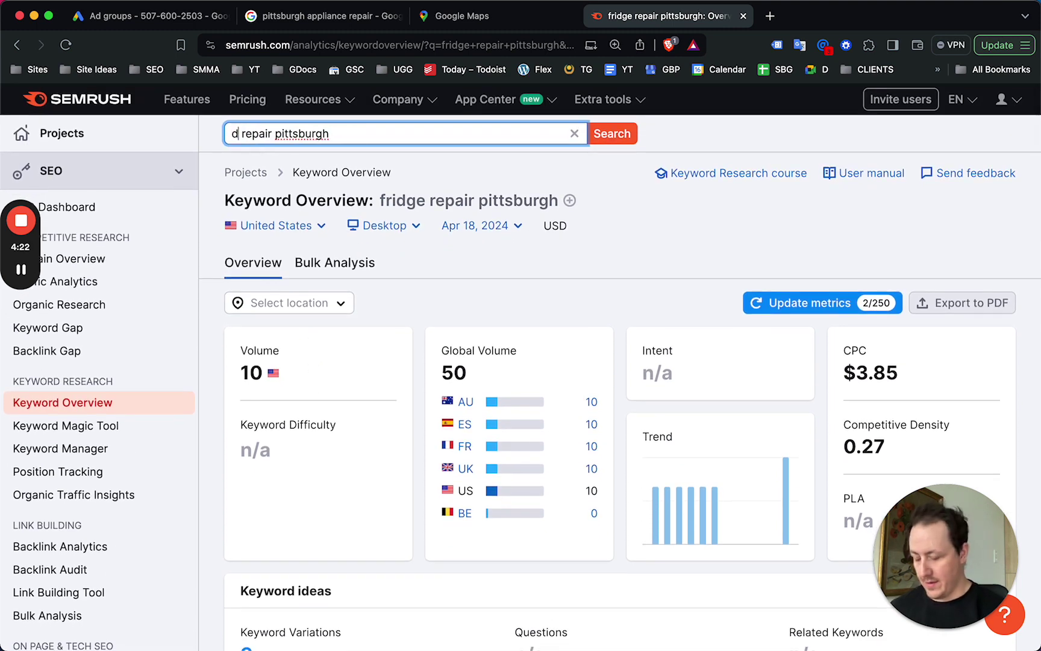
type("r")
key("Return")
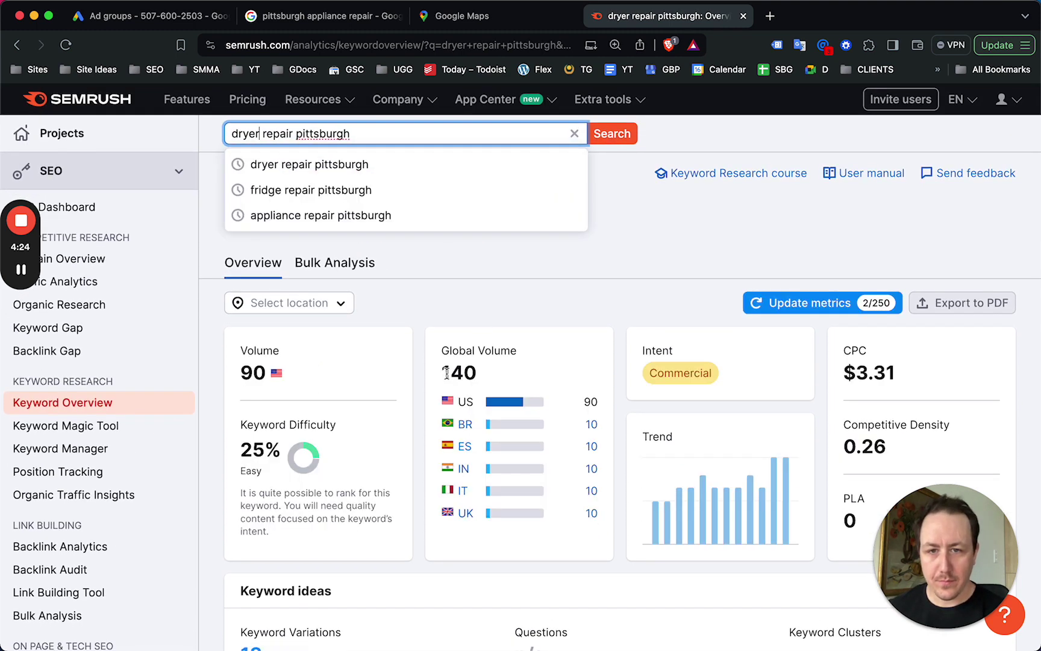
scroll(374, 345, "down", 3)
scroll(374, 345, "down", 2)
scroll(338, 488, "up", 3)
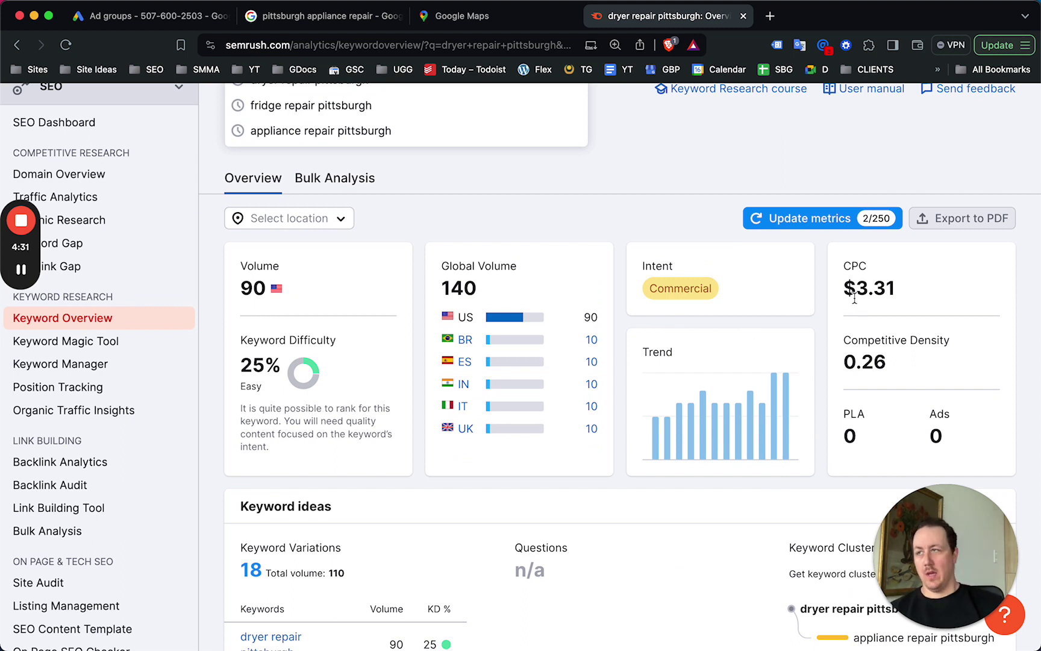
Check the Pittsburgh ad groups in Google Ads, and run a Google search for "pittsburgh fridge repair".
left_click(138, 18)
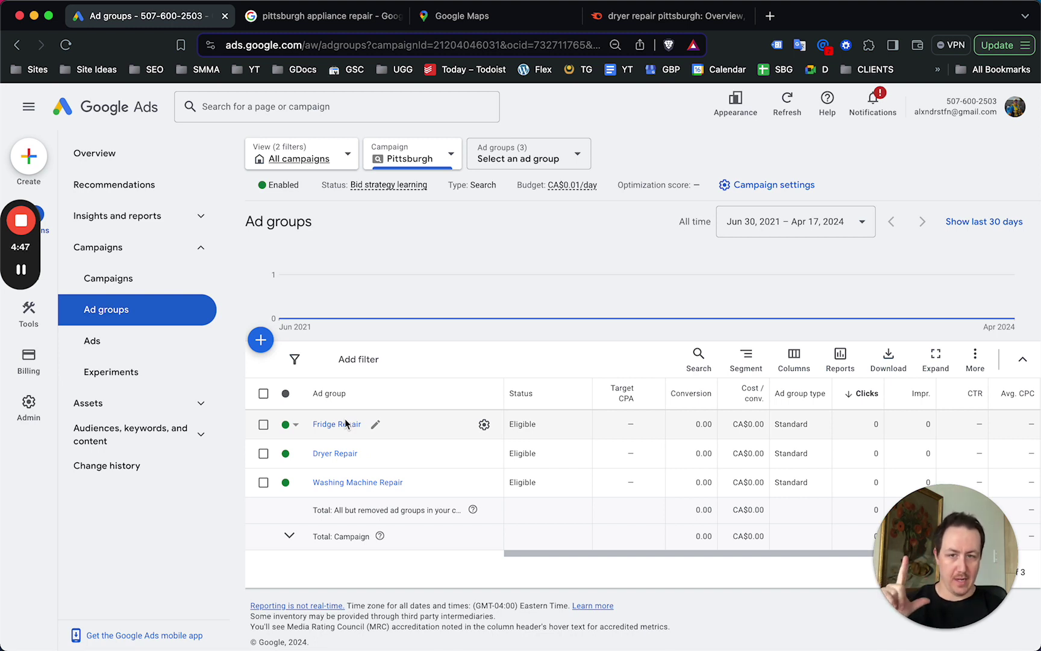
left_click(342, 17)
scroll(274, 160, "up", 2)
double_click(278, 129)
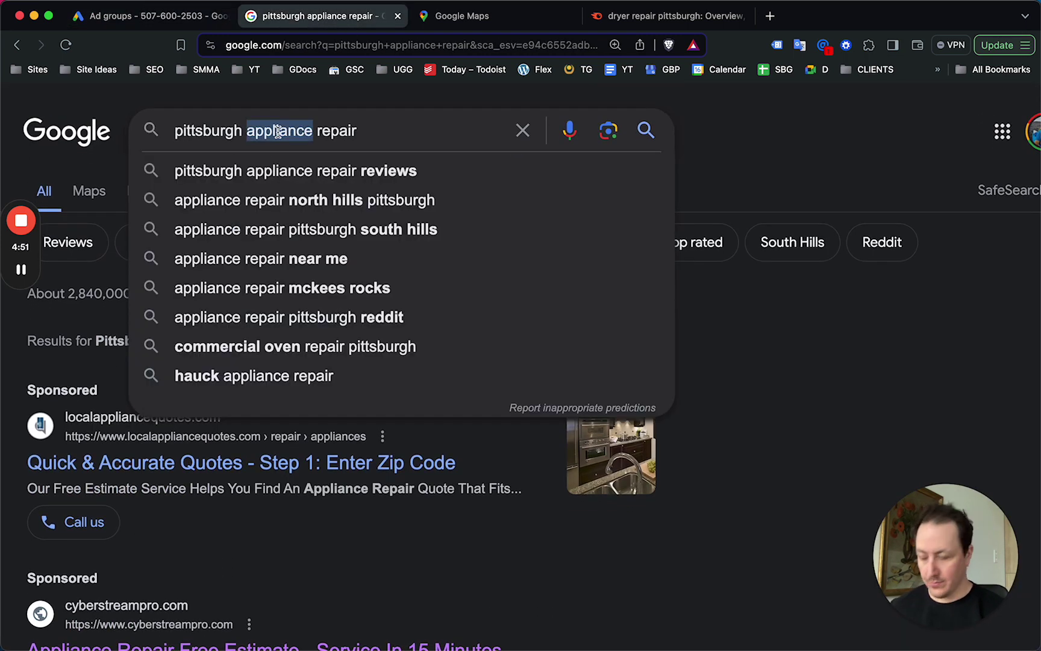
type("fridge")
key("Return")
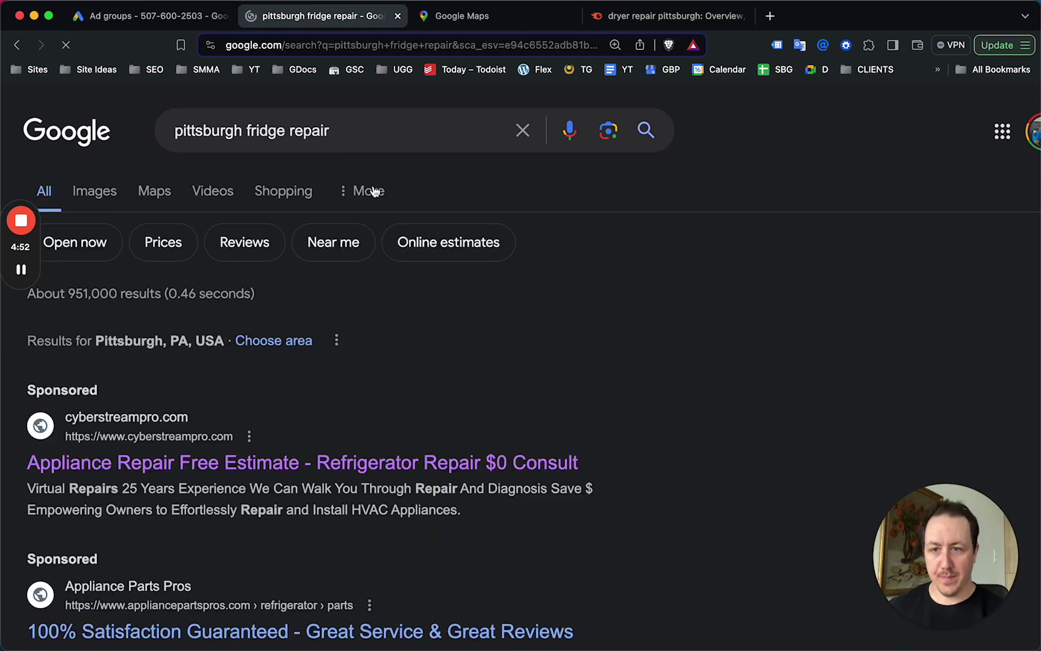
Examine the headlines and descriptions of the sponsored ads for "pittsburgh fridge repair".
scroll(386, 271, "down", 4)
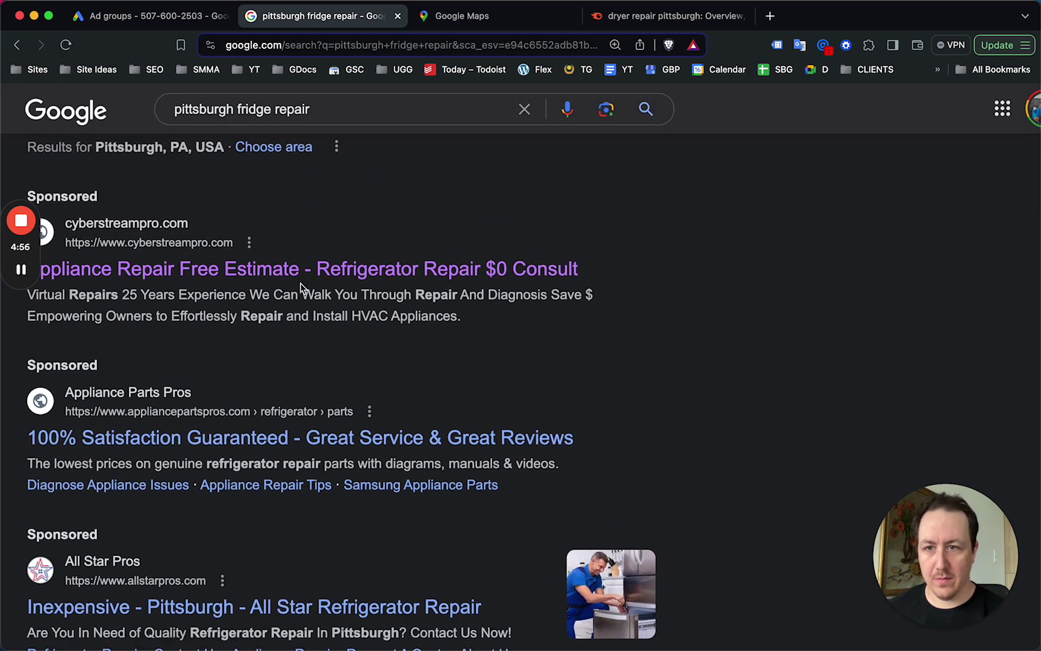
scroll(327, 332, "up", 2)
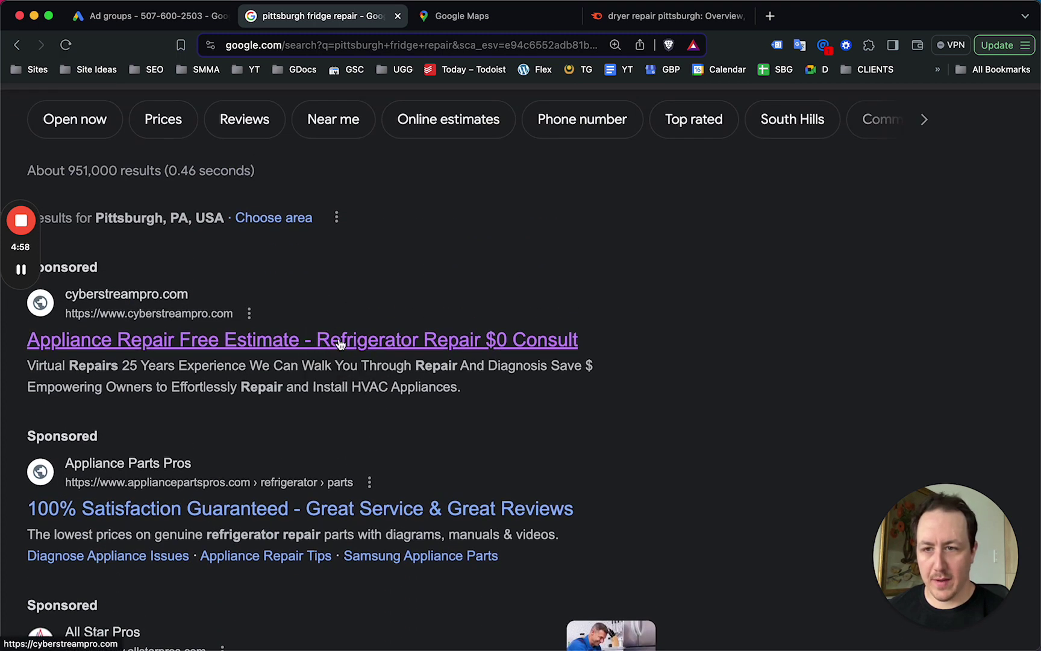
scroll(339, 338, "down", 2)
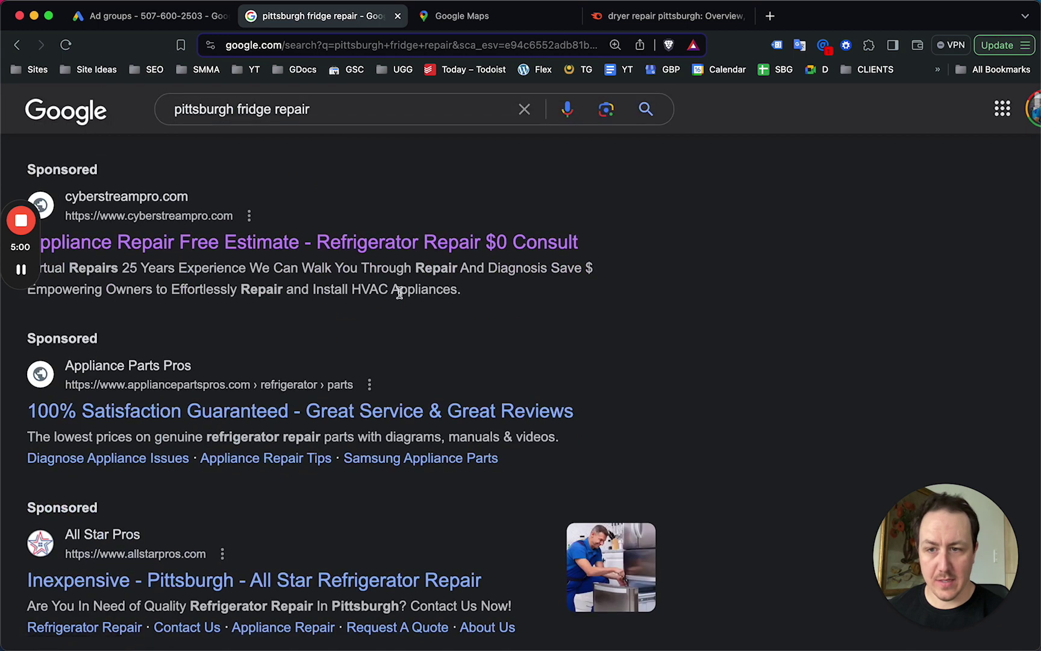
scroll(401, 302, "down", 2)
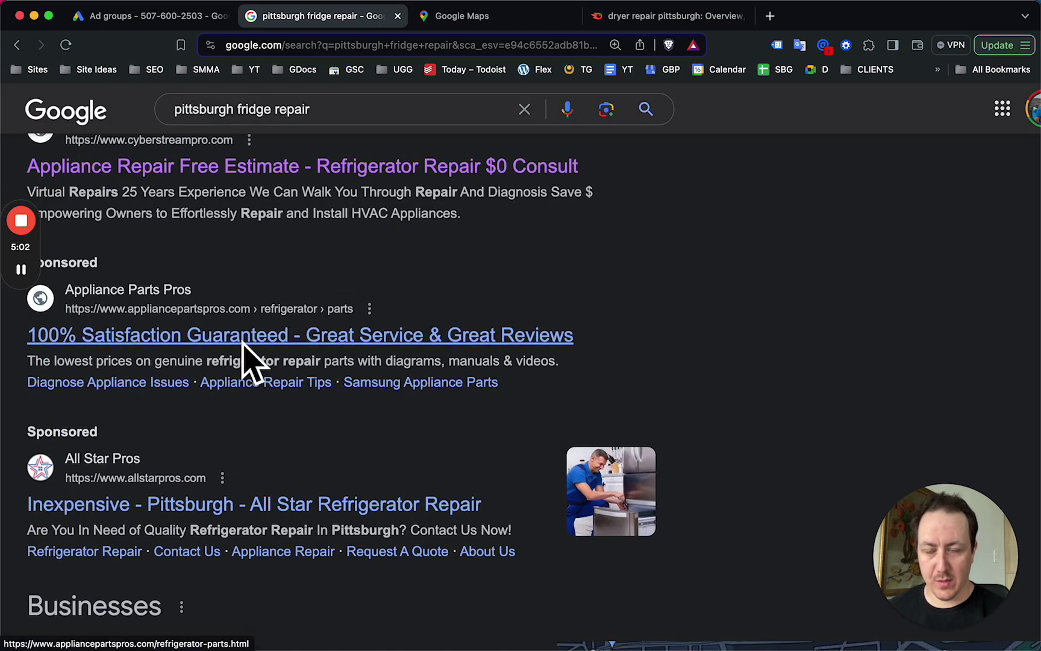
scroll(356, 373, "down", 1)
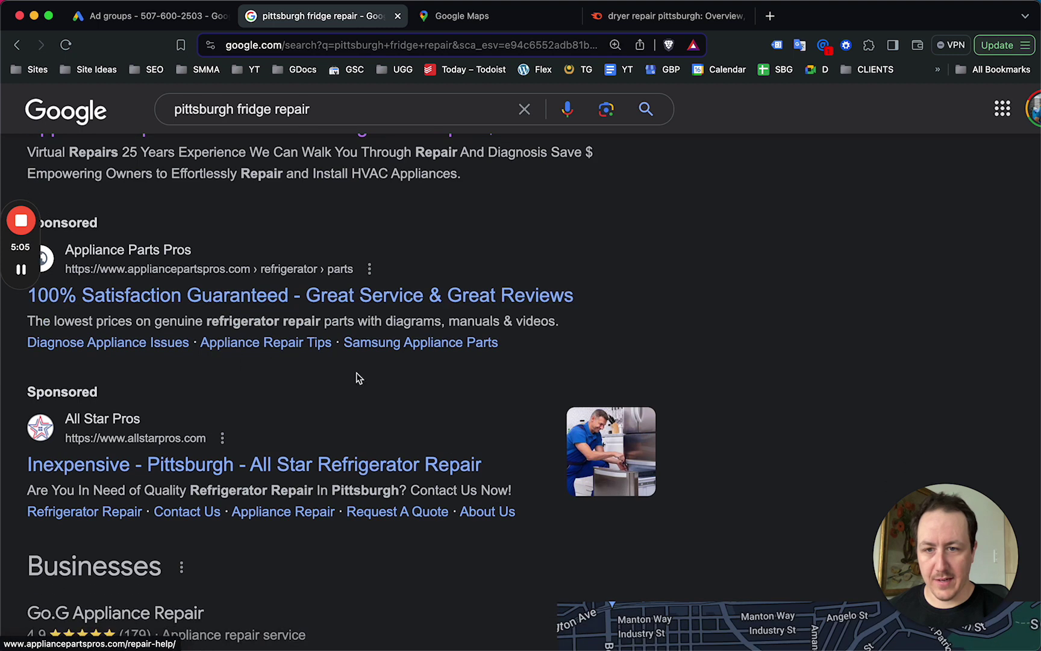
scroll(356, 377, "down", 3)
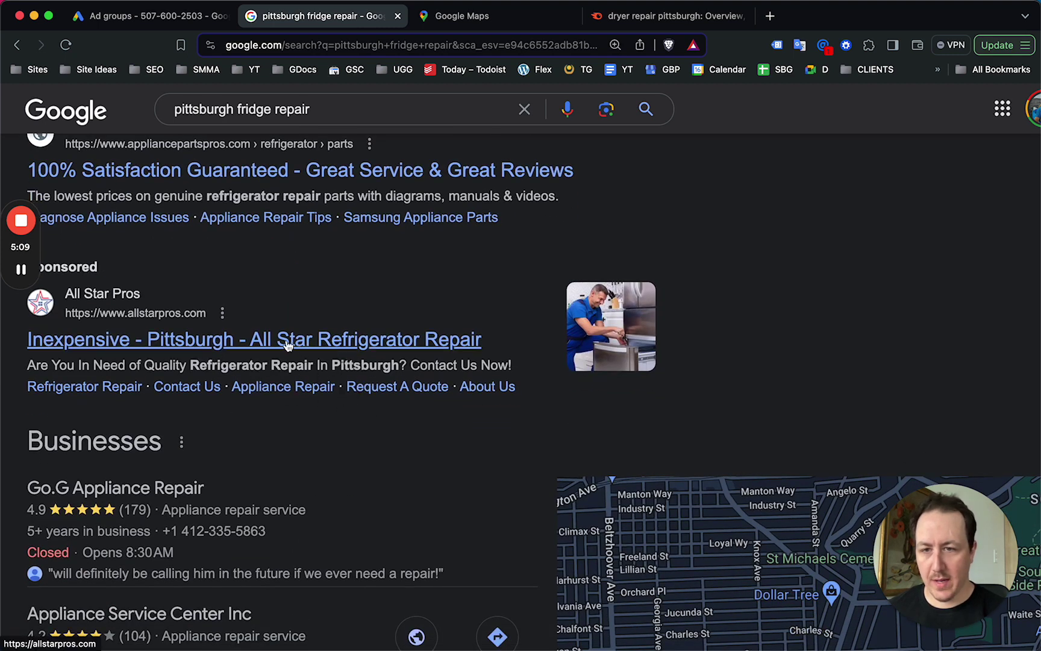
Open the All Star Pros, Cyber Stream Pro and Appliance Parts Pros ads in new browser tabs.
right_click(286, 344)
left_click(313, 350)
scroll(295, 337, "up", 6)
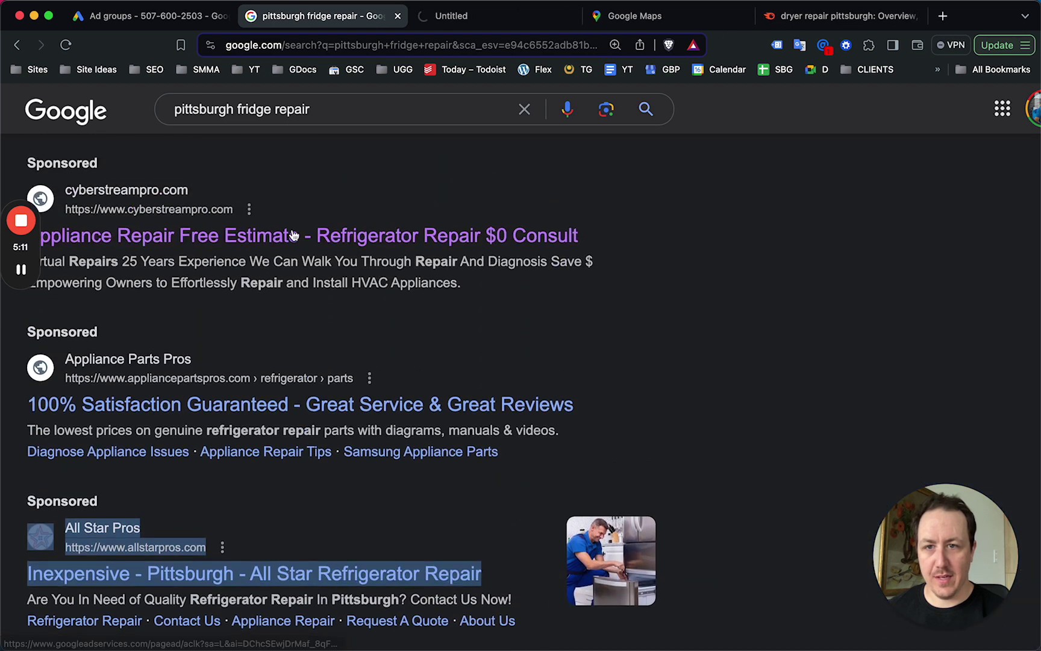
right_click(293, 235)
left_click(325, 241)
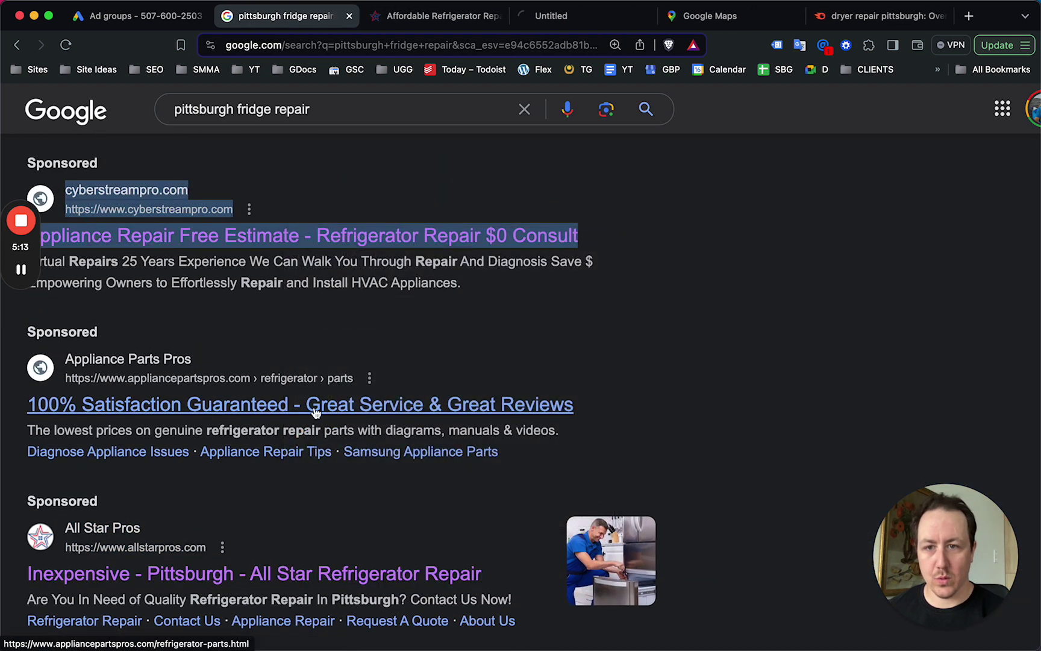
right_click(313, 412)
left_click(341, 361)
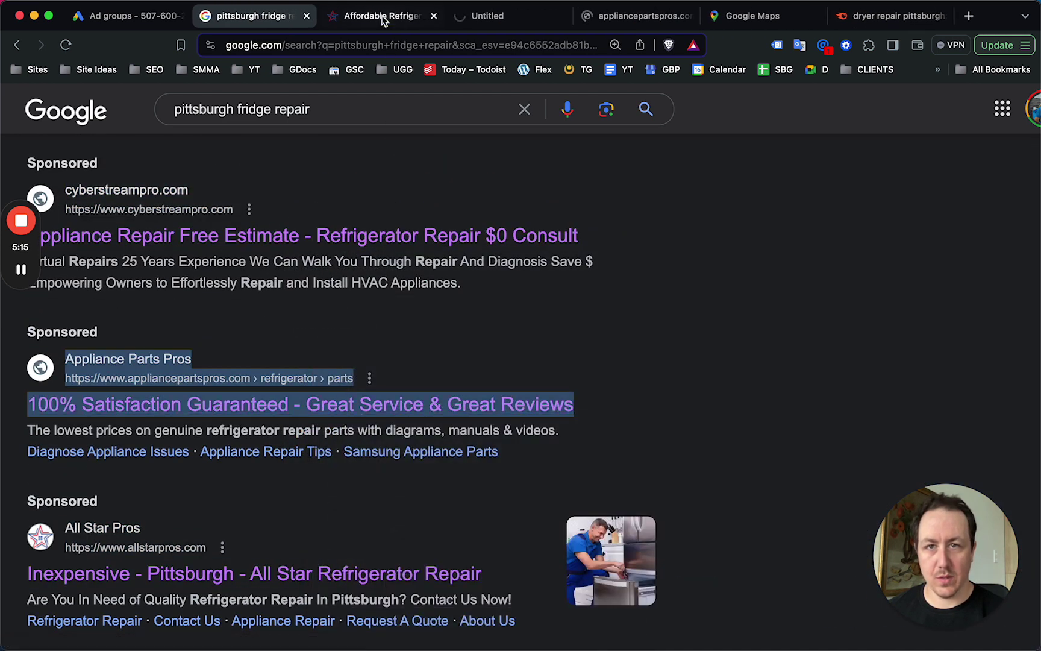
Review the All Star Pros refrigerator repair landing page, including its quote form and customer reviews.
left_click(382, 18)
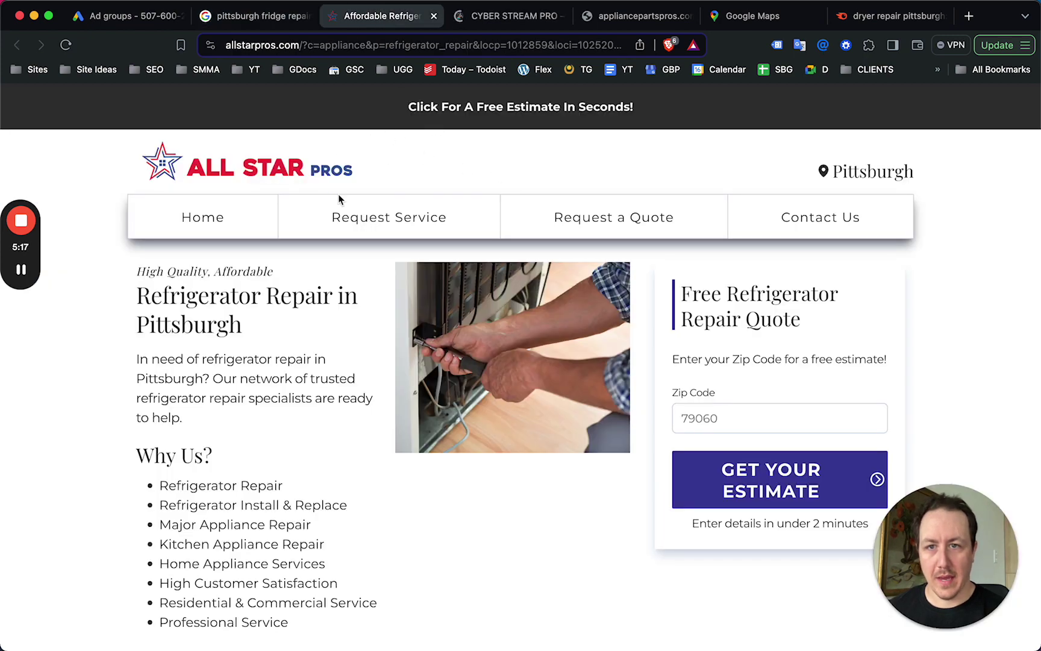
scroll(365, 270, "down", 10)
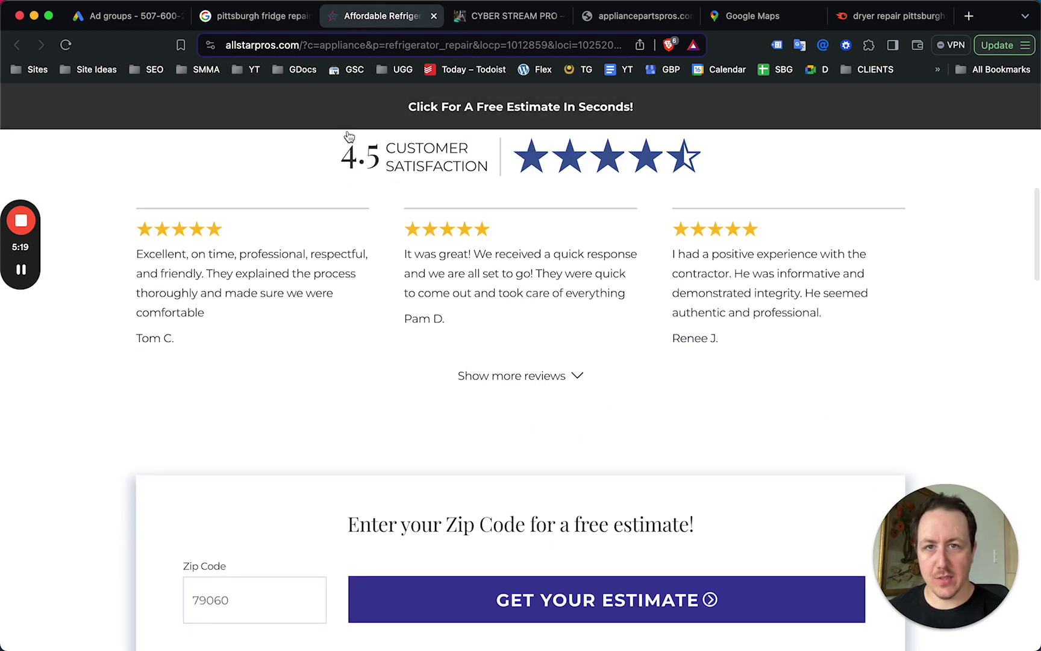
scroll(404, 418, "down", 3)
scroll(405, 418, "up", 10)
scroll(541, 465, "down", 1)
scroll(542, 467, "down", 8)
scroll(525, 435, "up", 10)
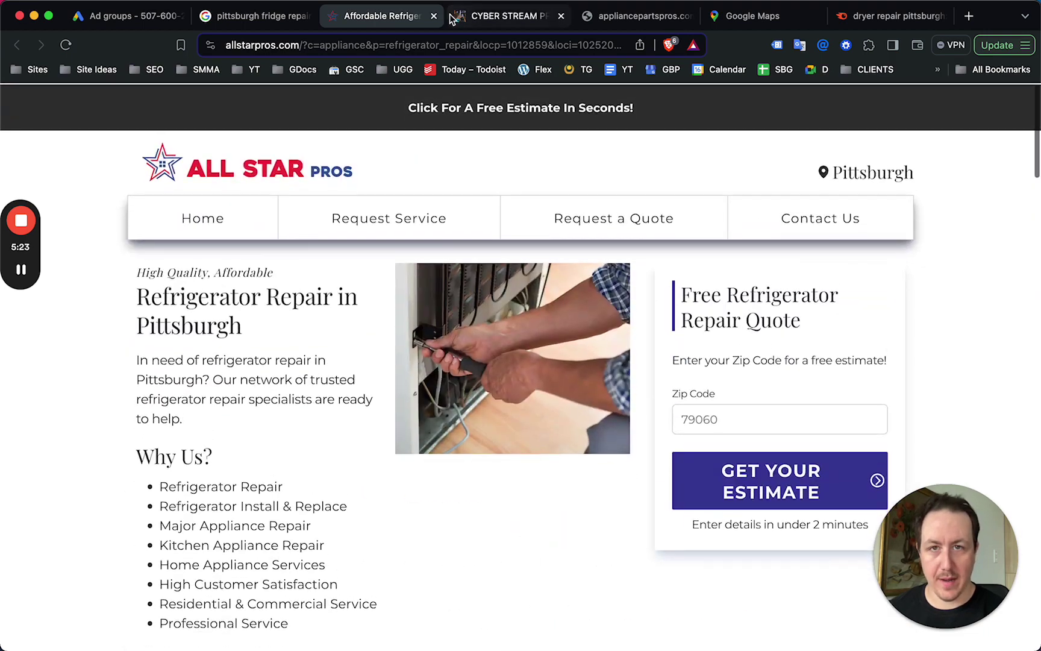
Review the Cyber Stream Pro landing page, and close the advertiser pages to return to the search results.
left_click(451, 19)
scroll(486, 241, "down", 5)
scroll(497, 256, "up", 1)
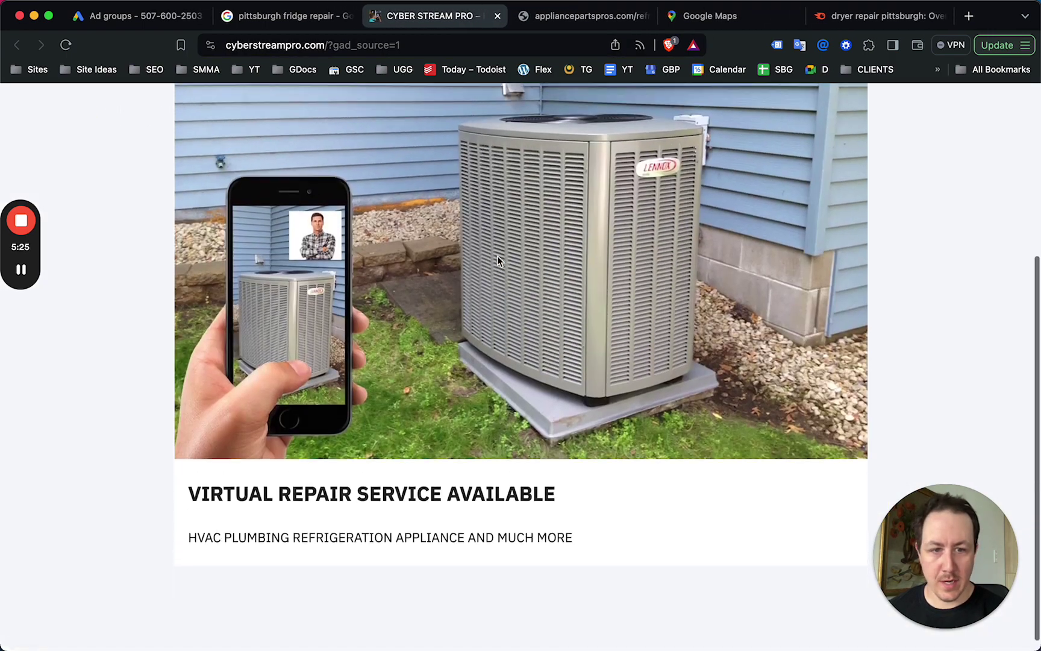
scroll(497, 255, "up", 4)
scroll(495, 151, "down", 1)
scroll(495, 144, "up", 2)
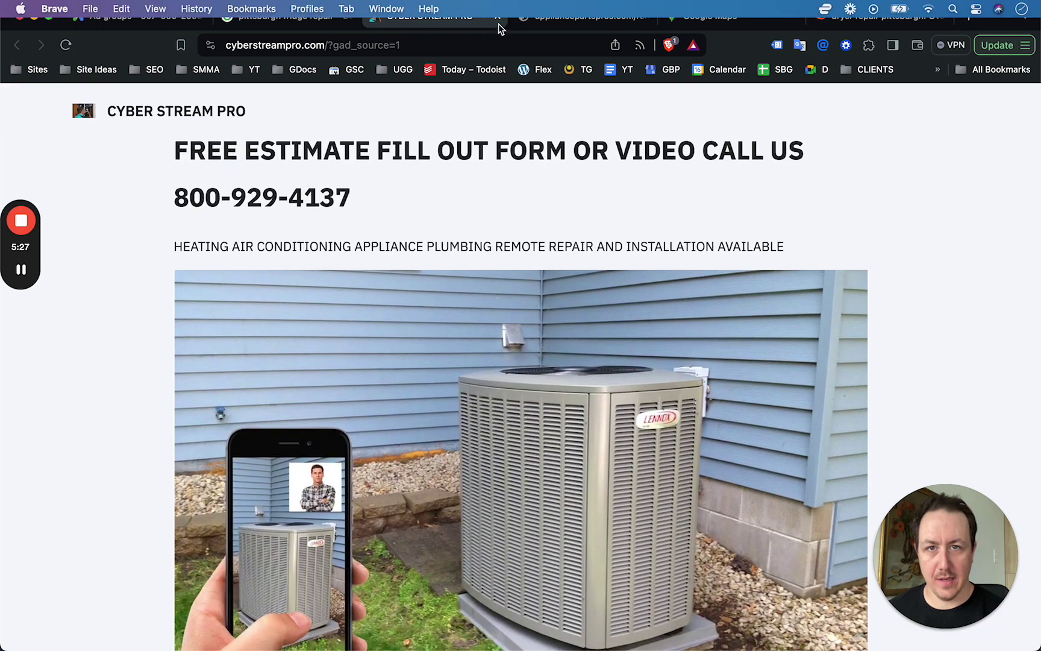
left_click(497, 18)
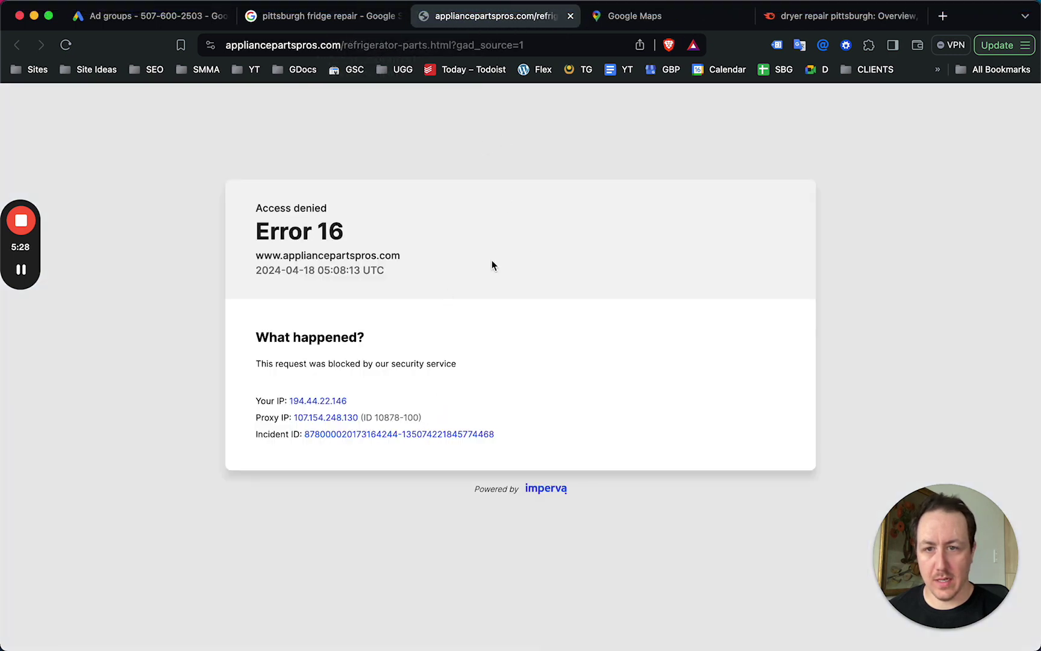
left_click(569, 16)
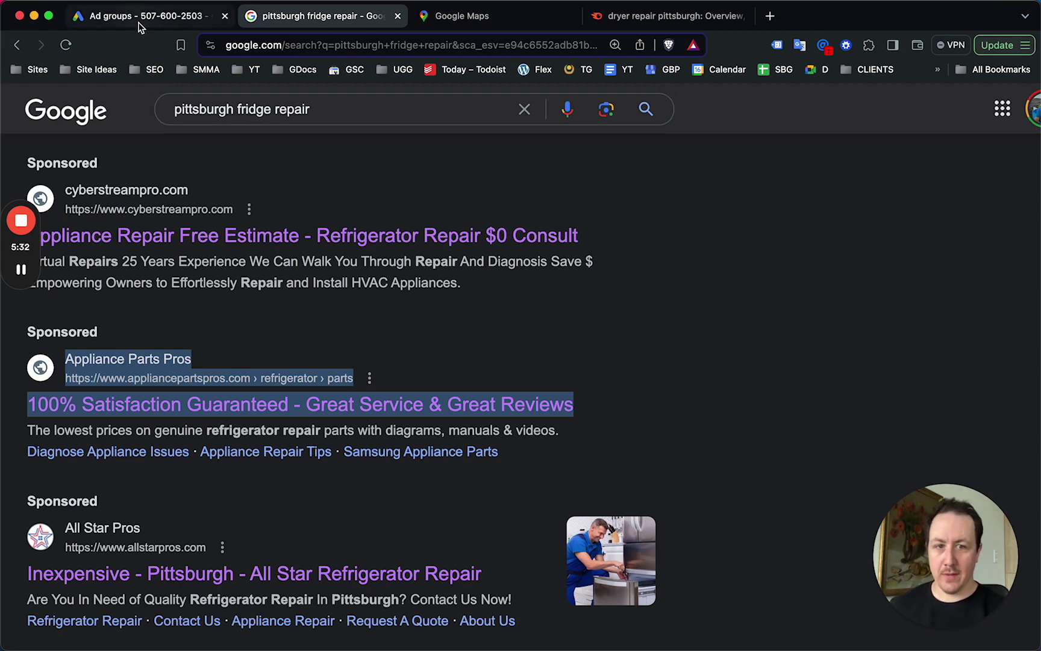
Revisit the Pittsburgh ad groups in Google Ads and examine the towns surrounding Pittsburgh in Google Maps.
left_click(155, 16)
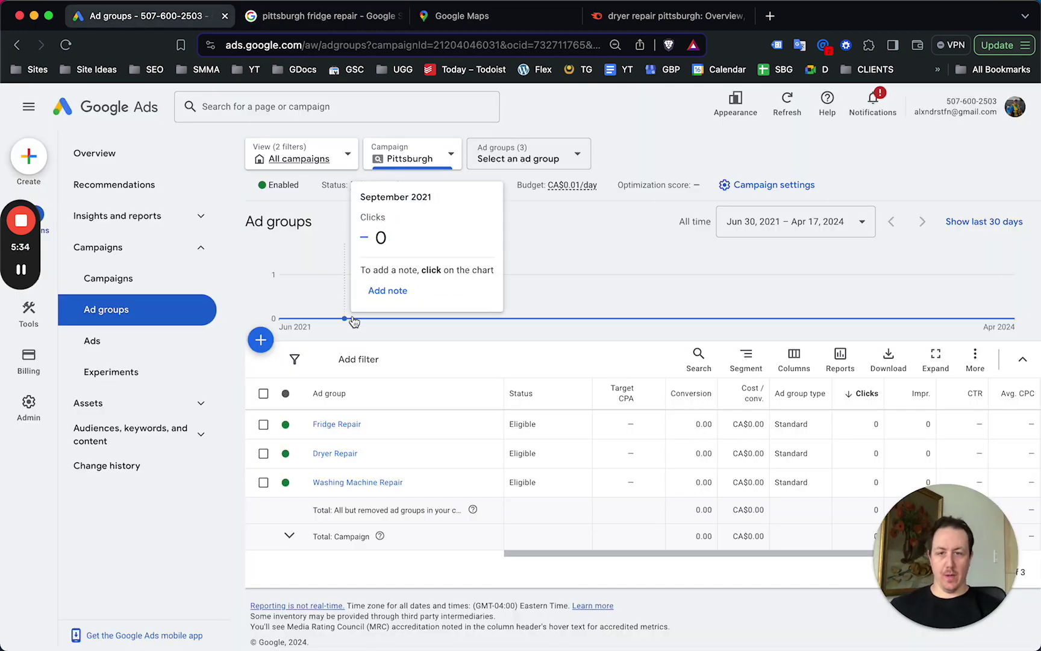
mouse_move(378, 451)
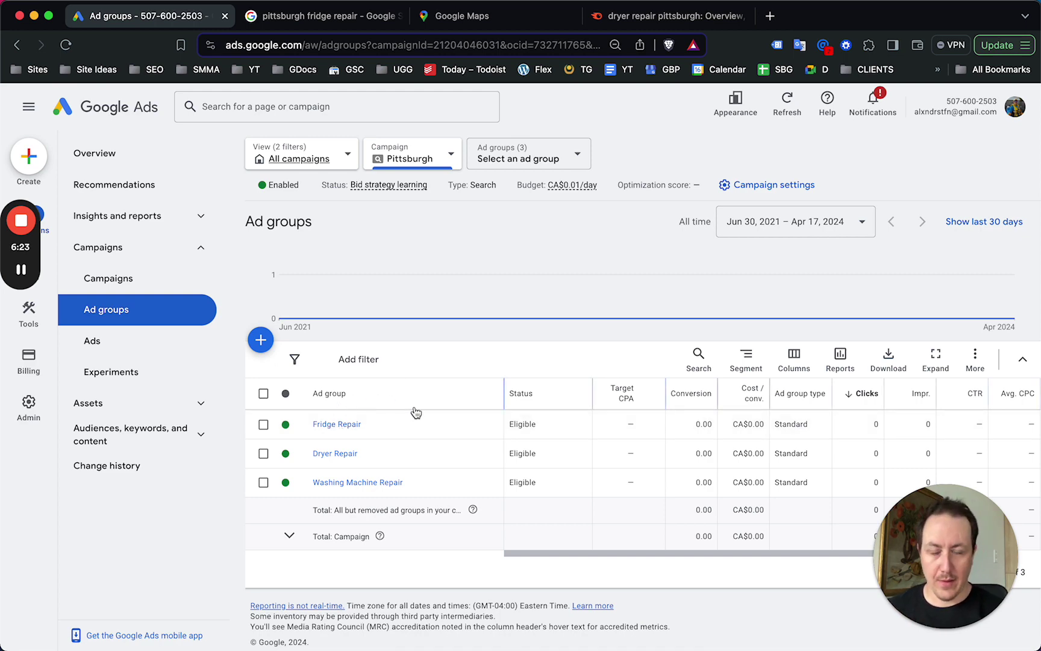
left_click(462, 19)
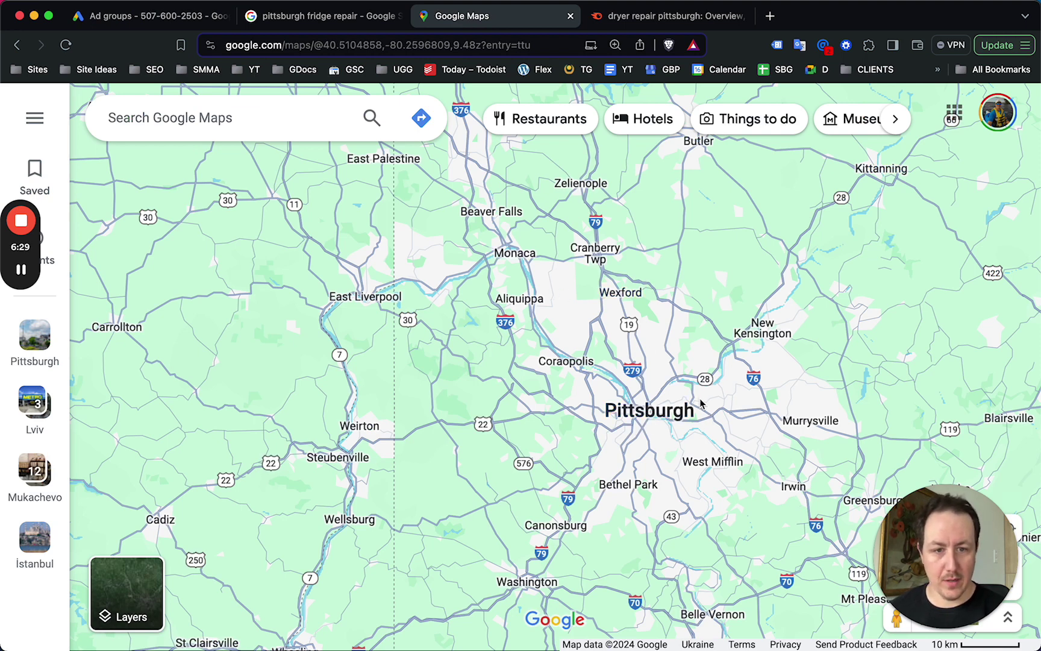
scroll(709, 411, "down", 3)
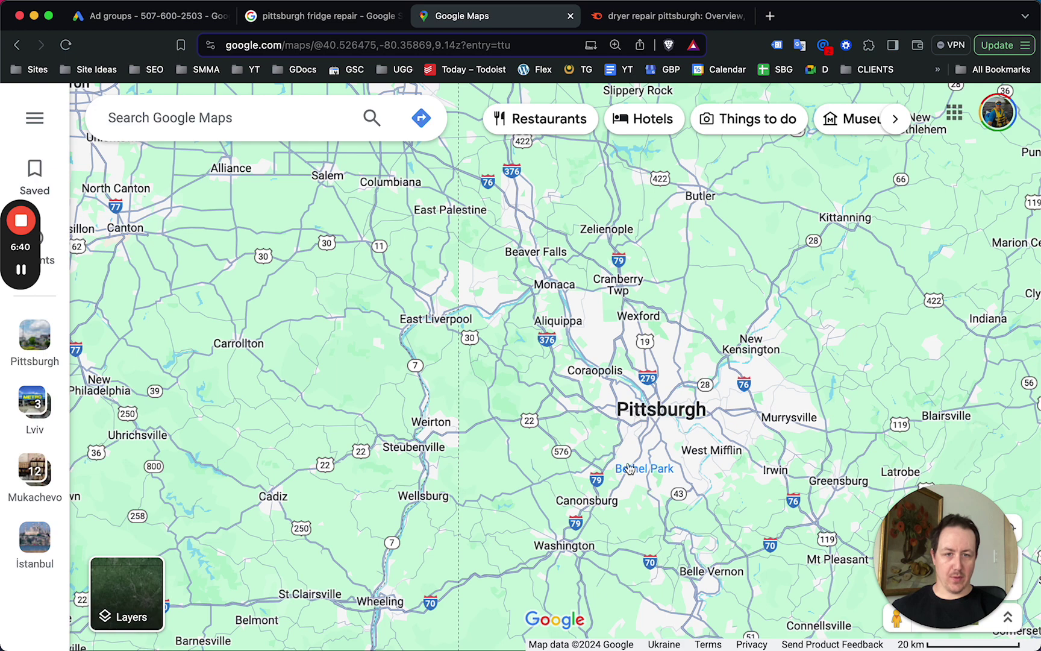
mouse_move(633, 472)
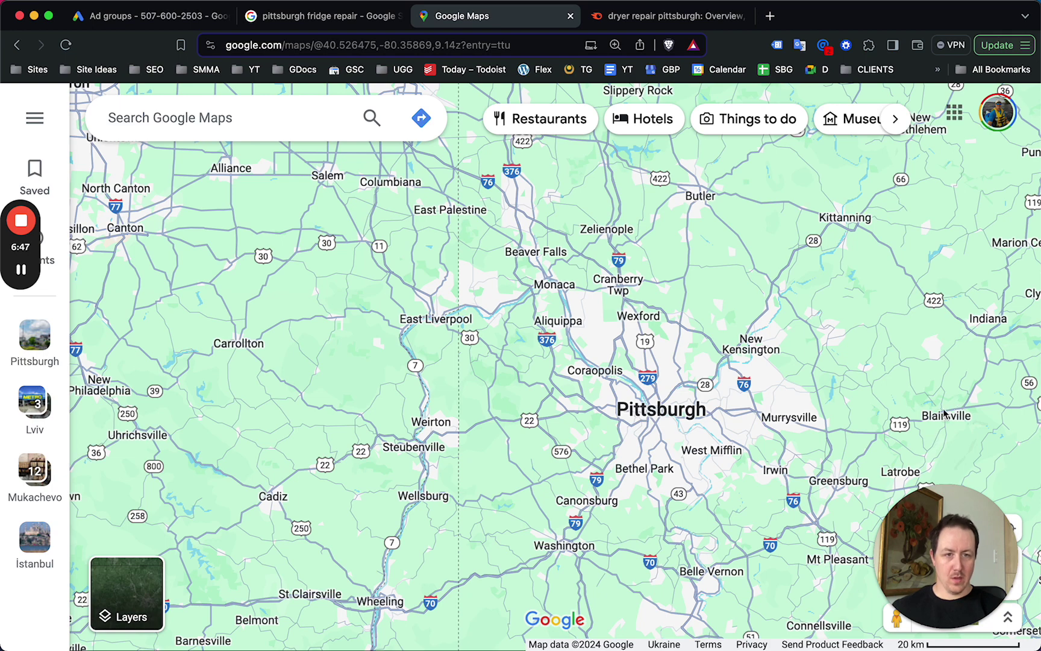
mouse_move(944, 415)
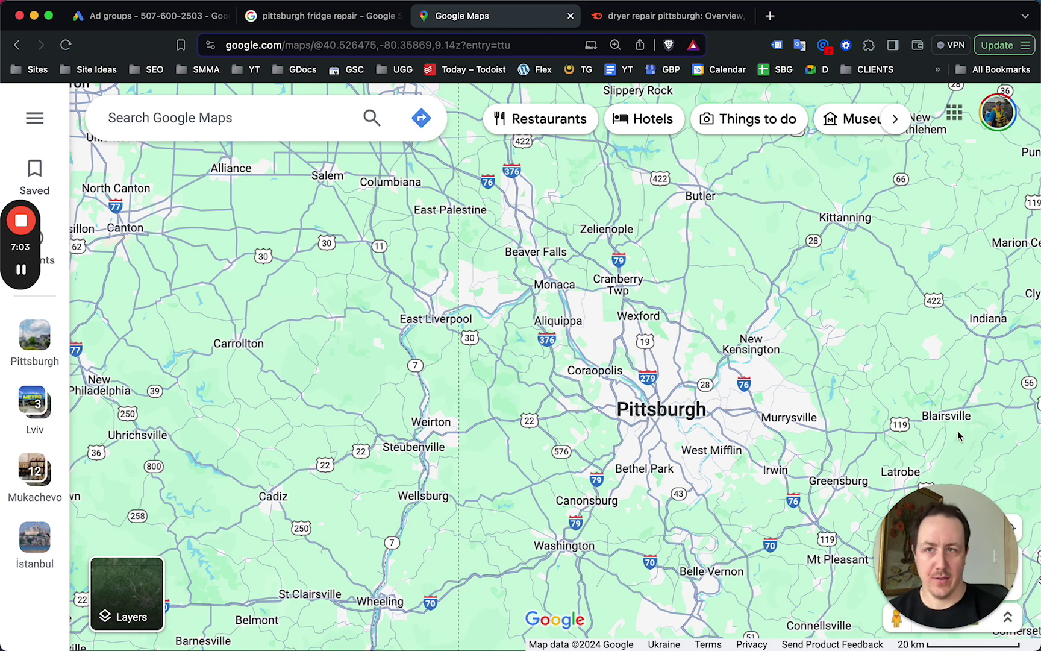
Return to Google Ads and open the Campaigns page.
left_click(152, 21)
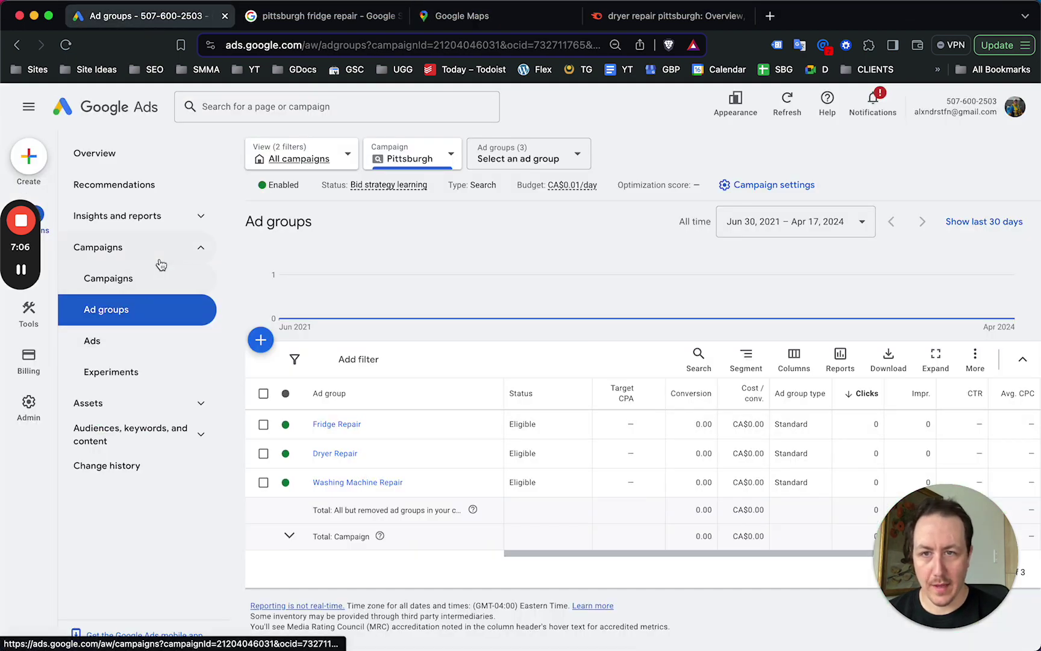
left_click(126, 278)
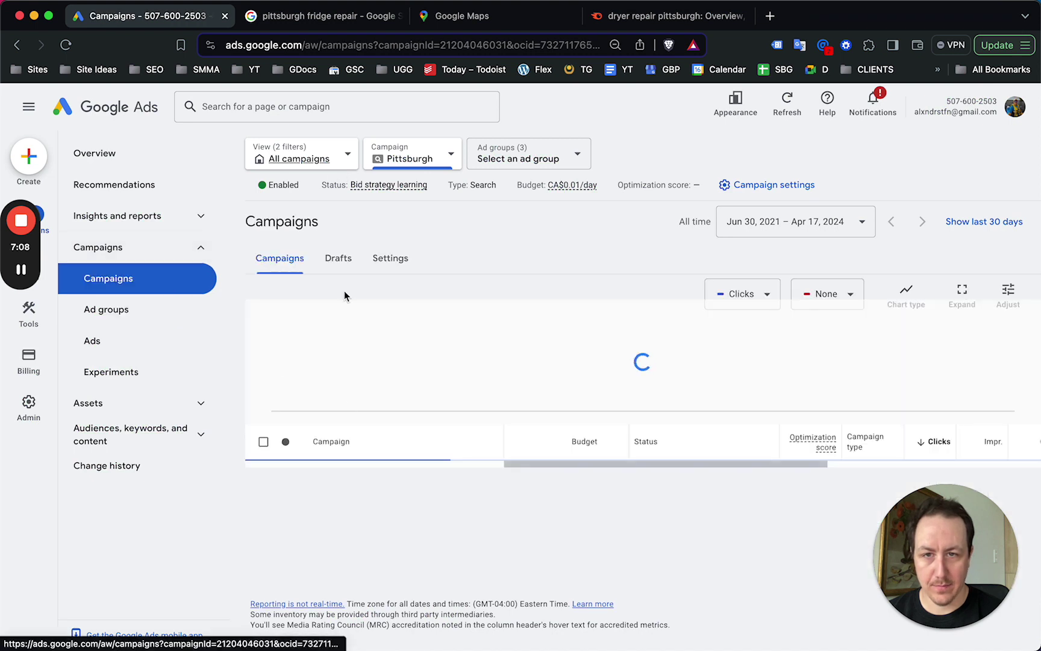
Switch the Campaigns page to the Pittsburgh [Bethel Park] campaign and view its entry in the table.
left_click(416, 157)
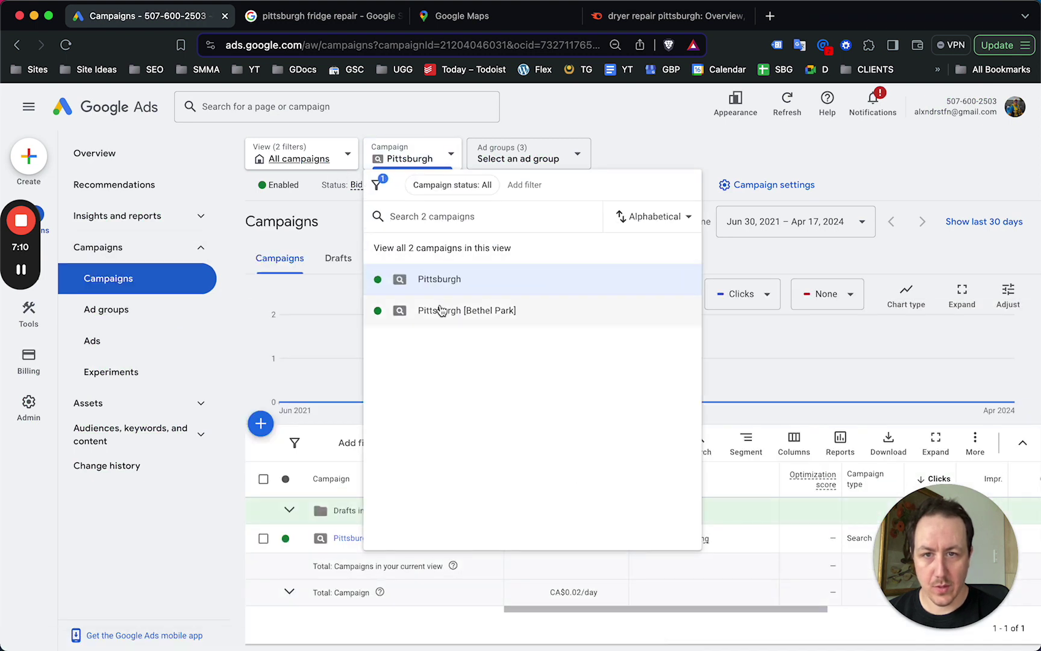
left_click(443, 310)
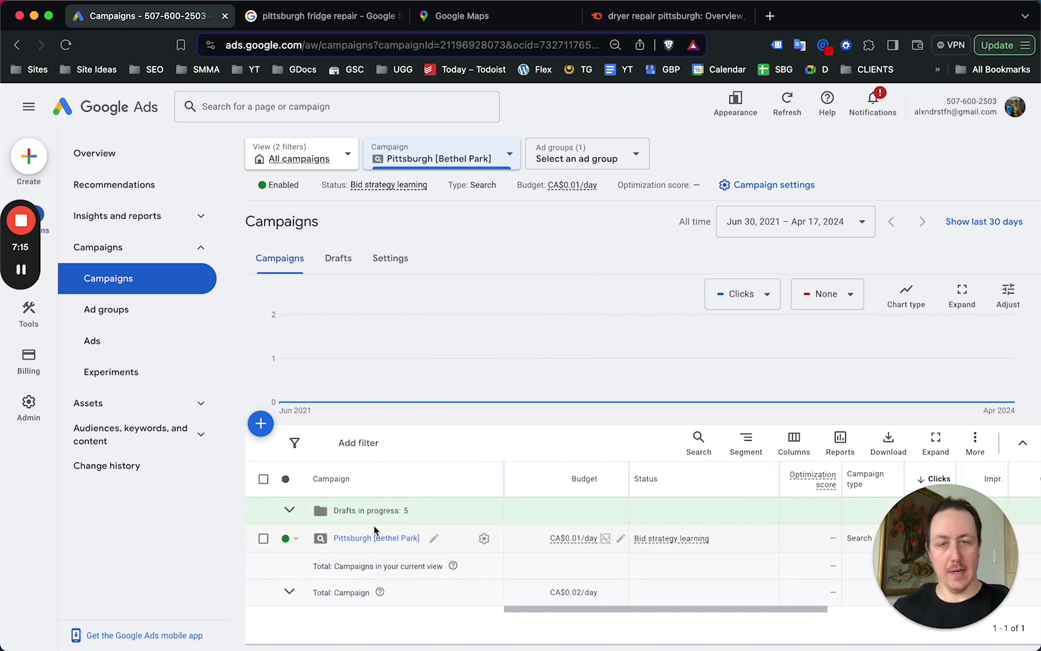
scroll(371, 533, "down", 1)
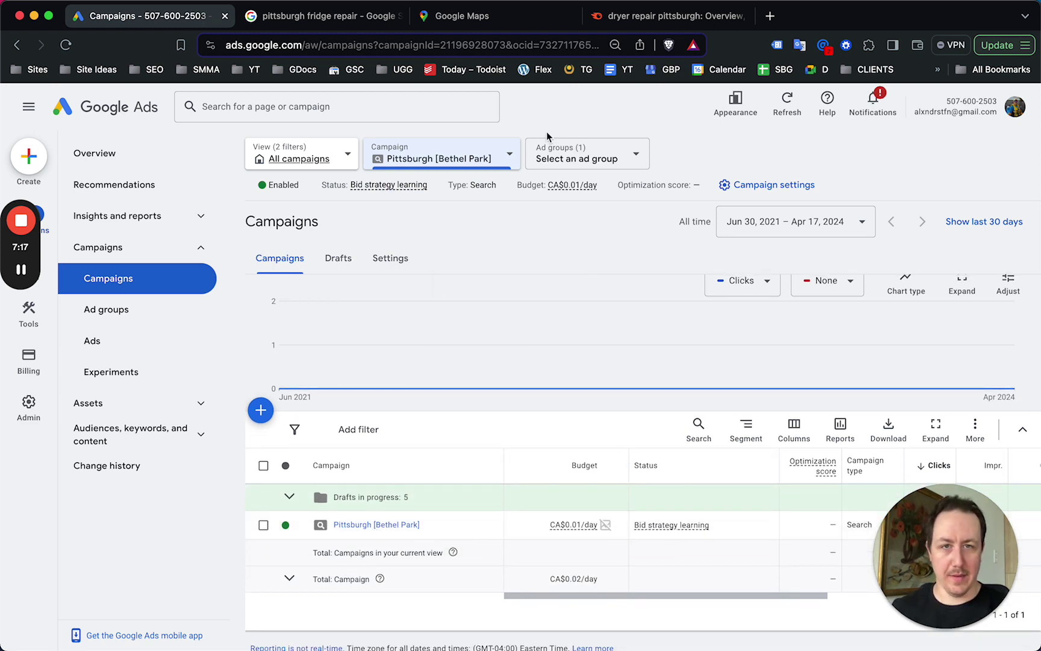
Switch to Semrush and look up the keyword "dryer repair bethel park" in Keyword Overview.
left_click(647, 23)
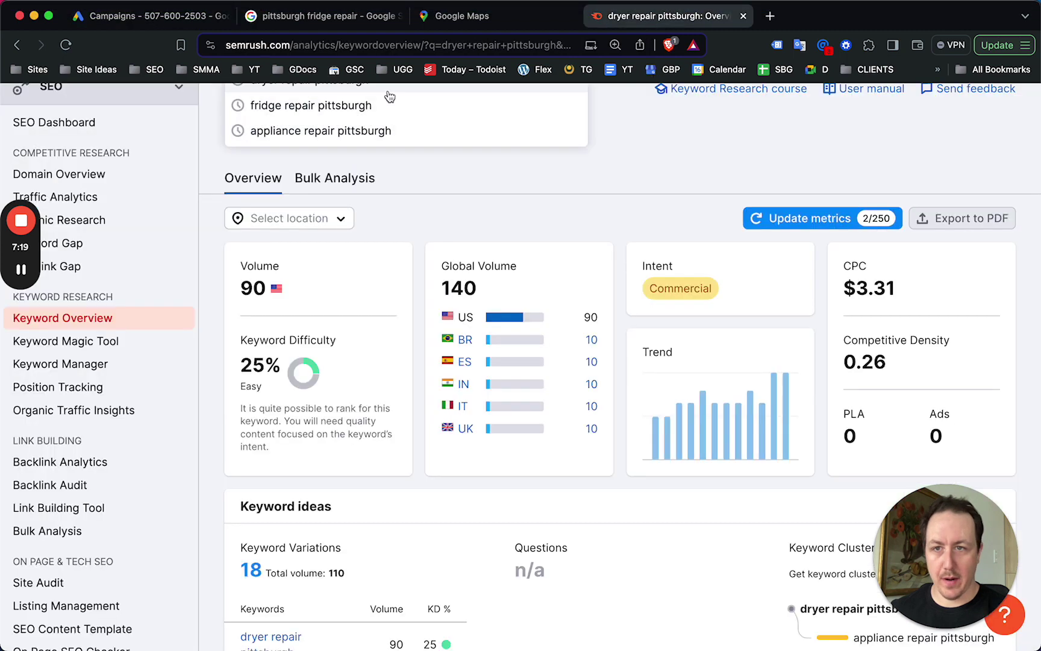
double_click(325, 133)
type("b")
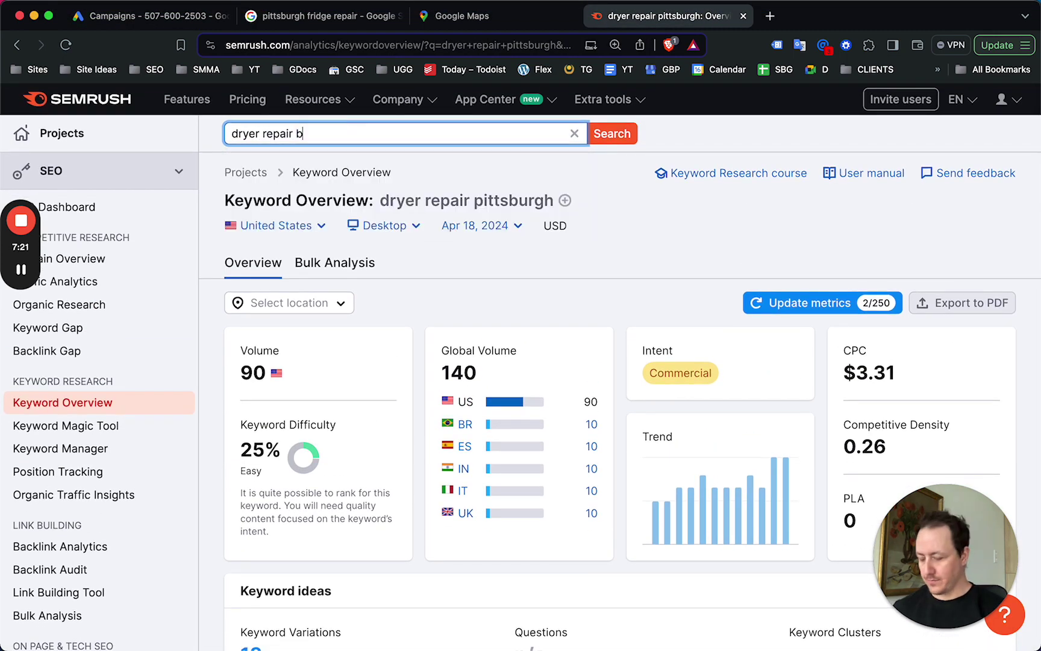
type("ethel park")
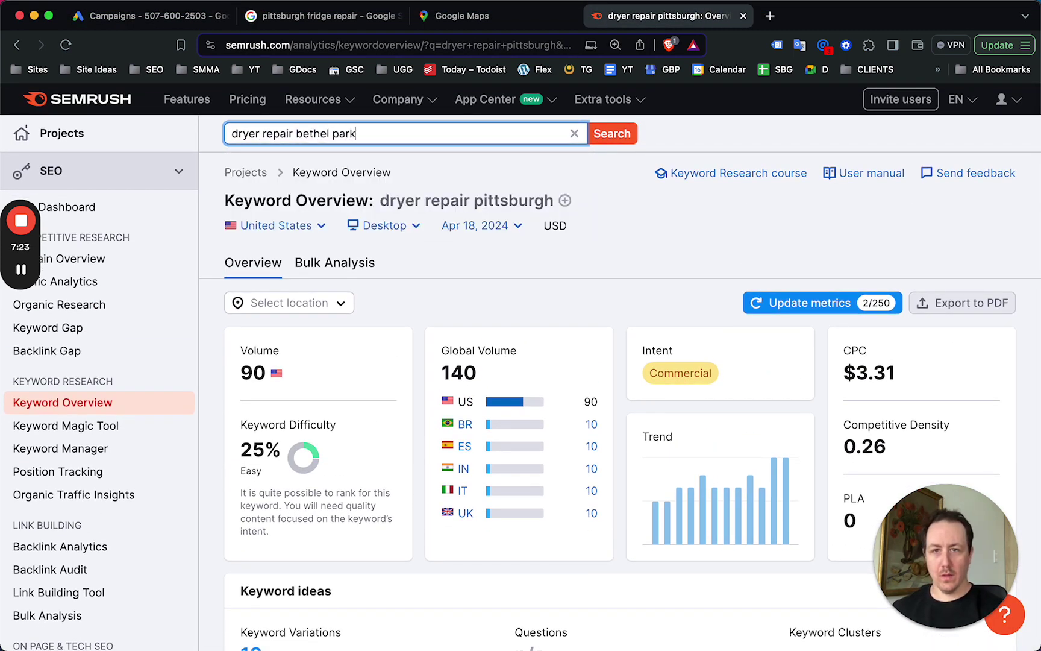
key("Return")
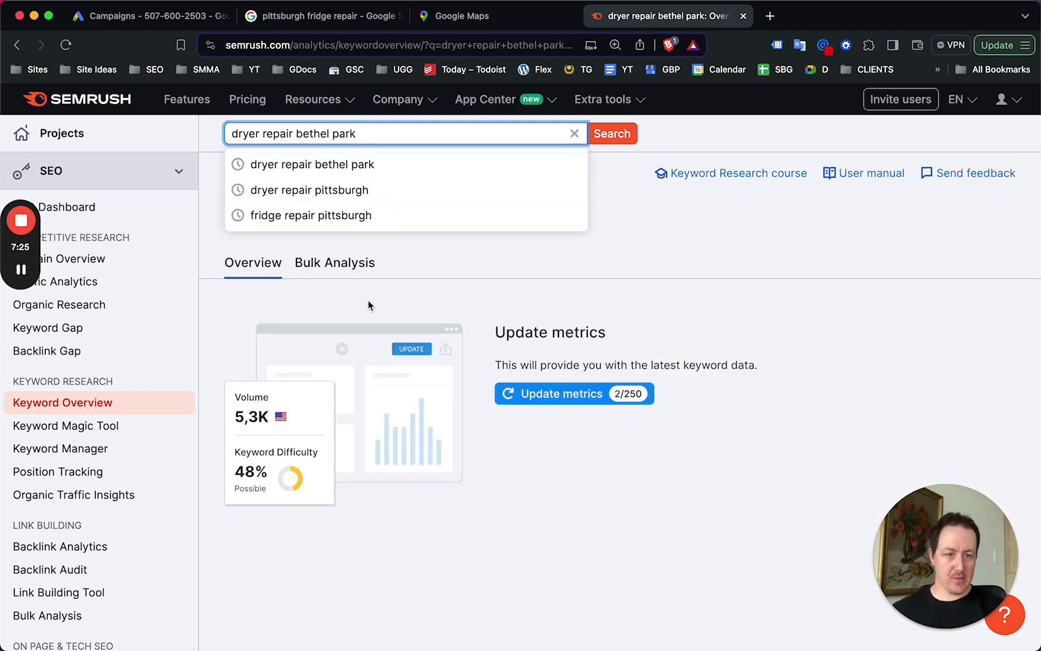
Look up the keyword "fridge repair bethel park" in Keyword Overview.
key("super+a")
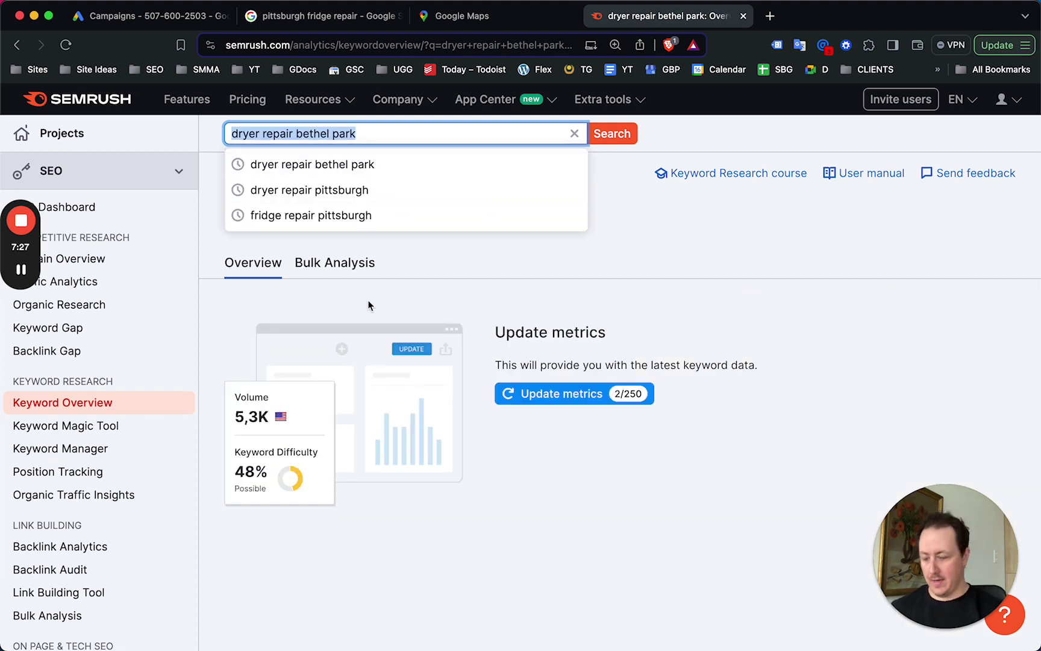
type("fridge p")
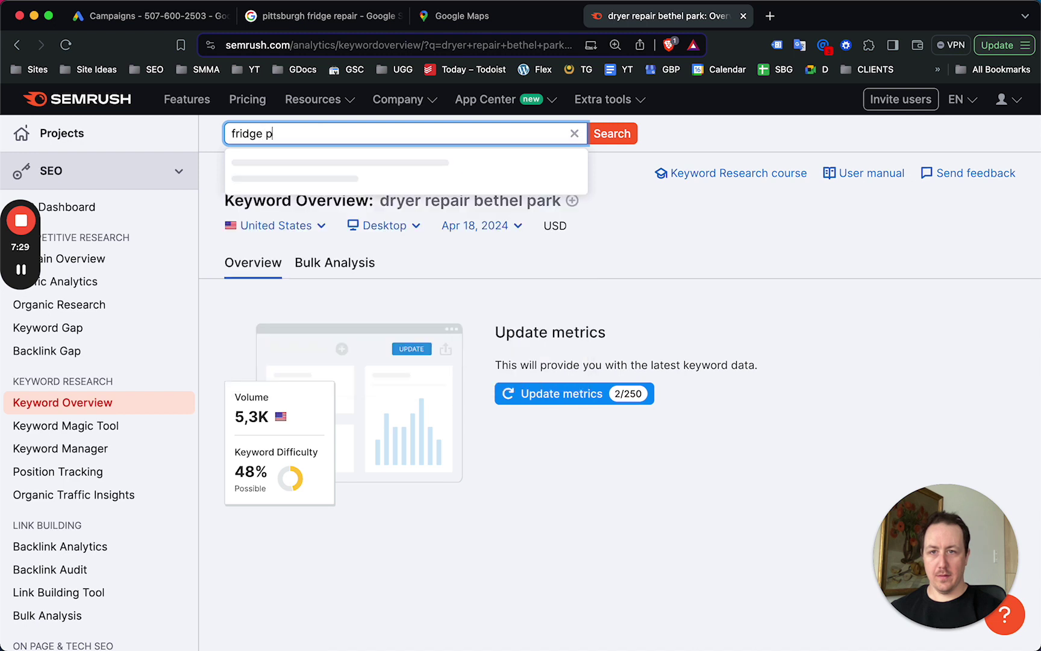
type(" repair ")
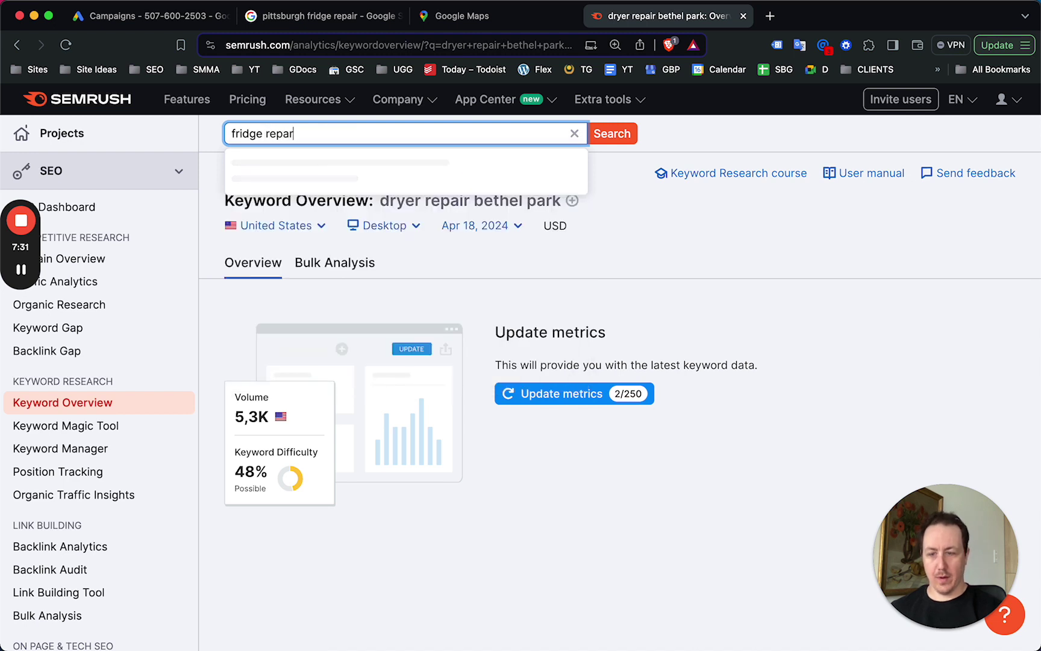
type("bethel park")
key("Return")
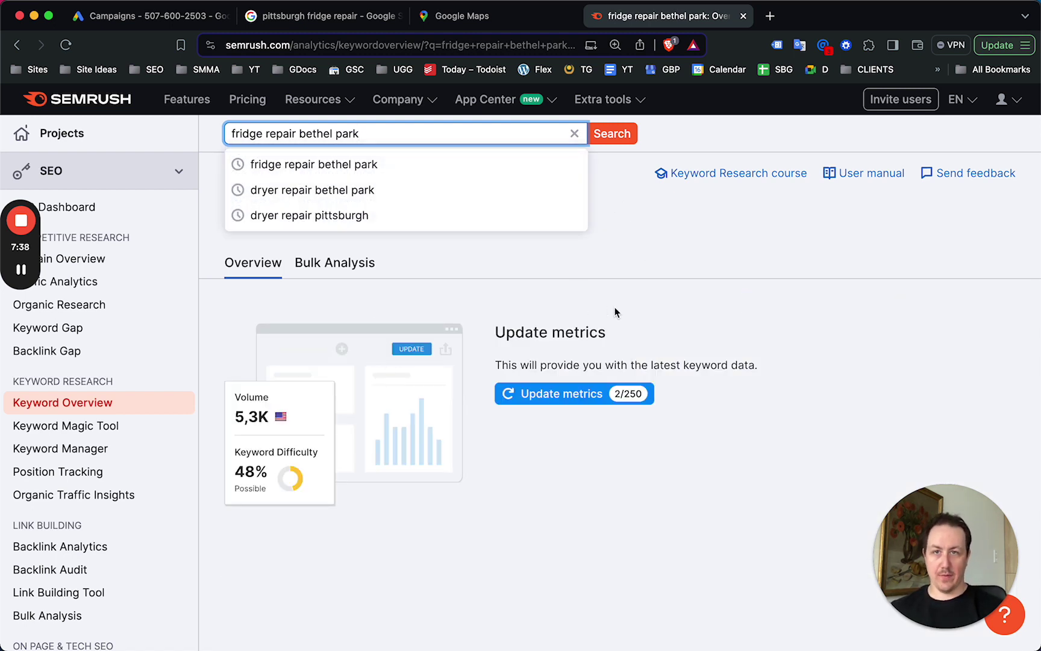
Return to Google Ads and open the Pittsburgh [Bethel Park] campaign to view its ad groups.
left_click(133, 25)
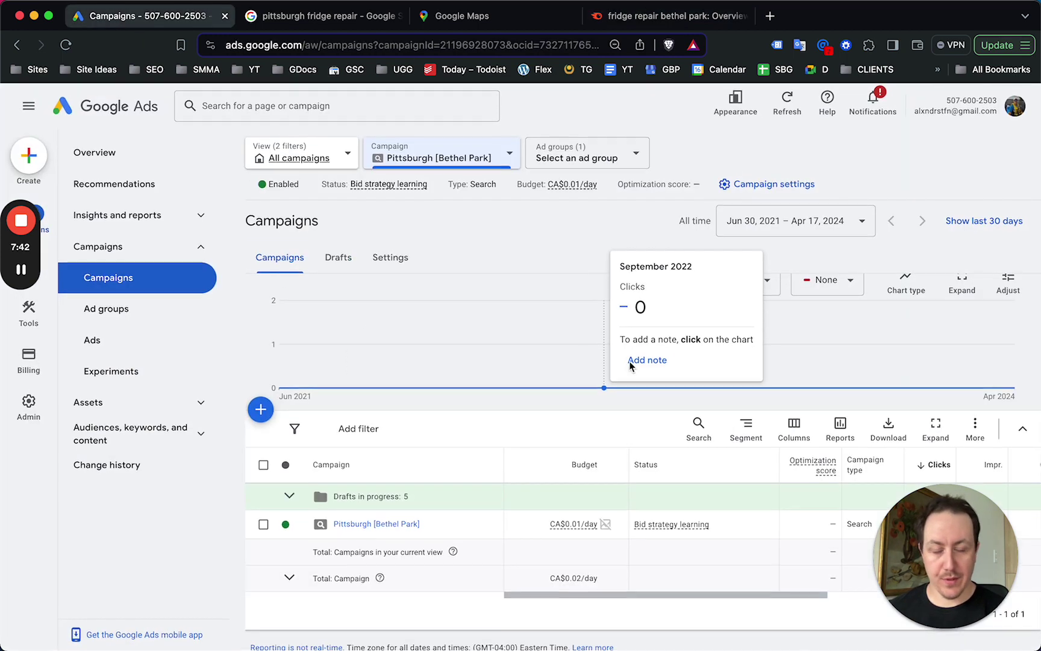
scroll(430, 504, "down", 1)
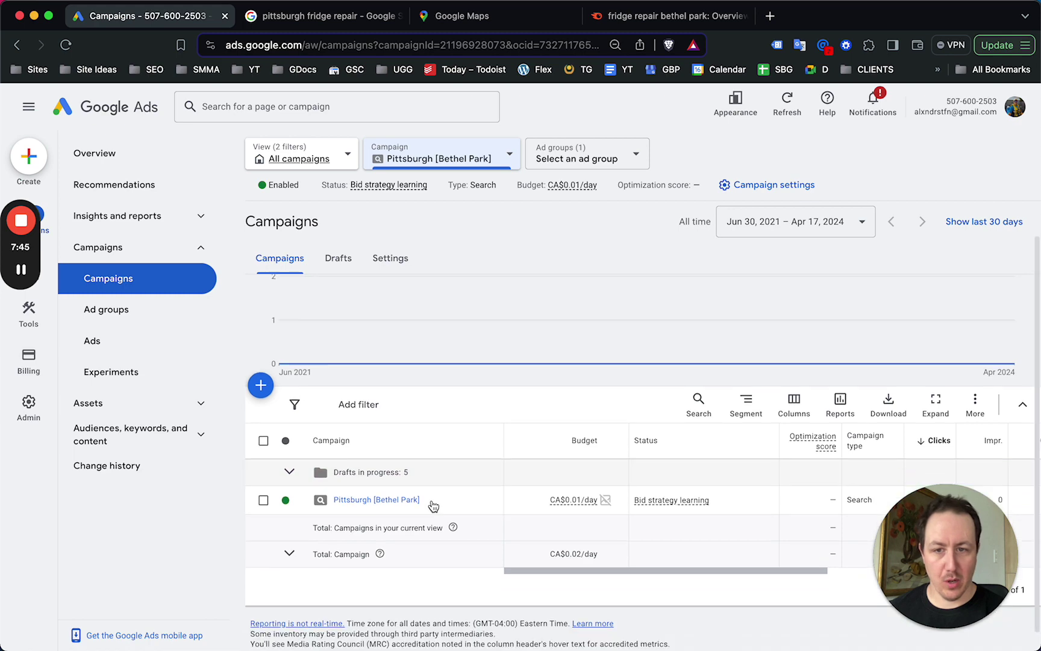
left_click(356, 501)
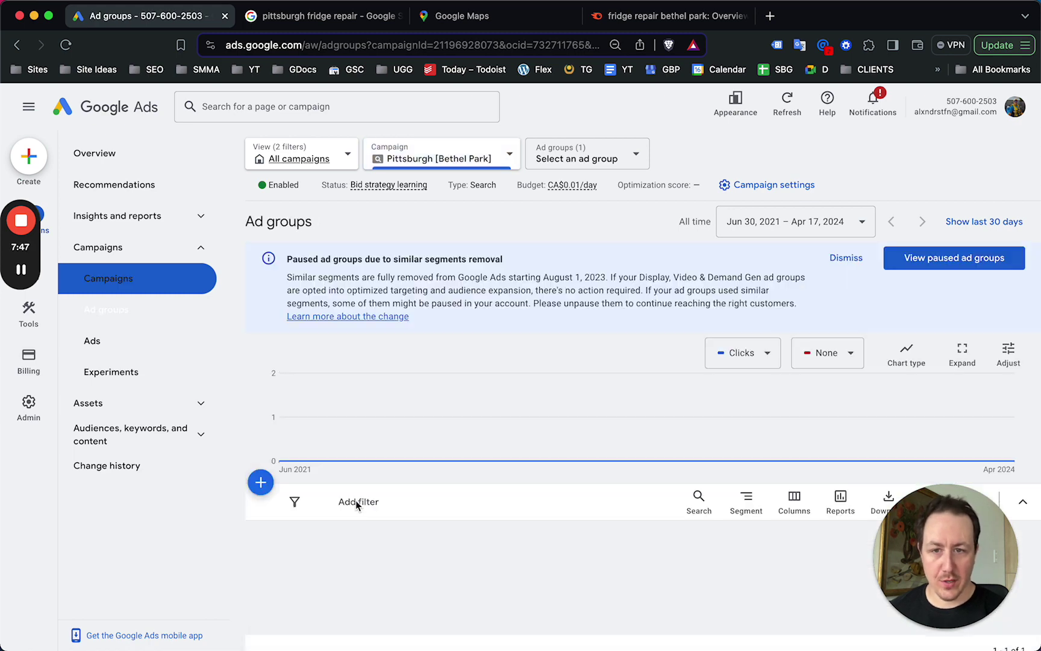
scroll(369, 414, "down", 3)
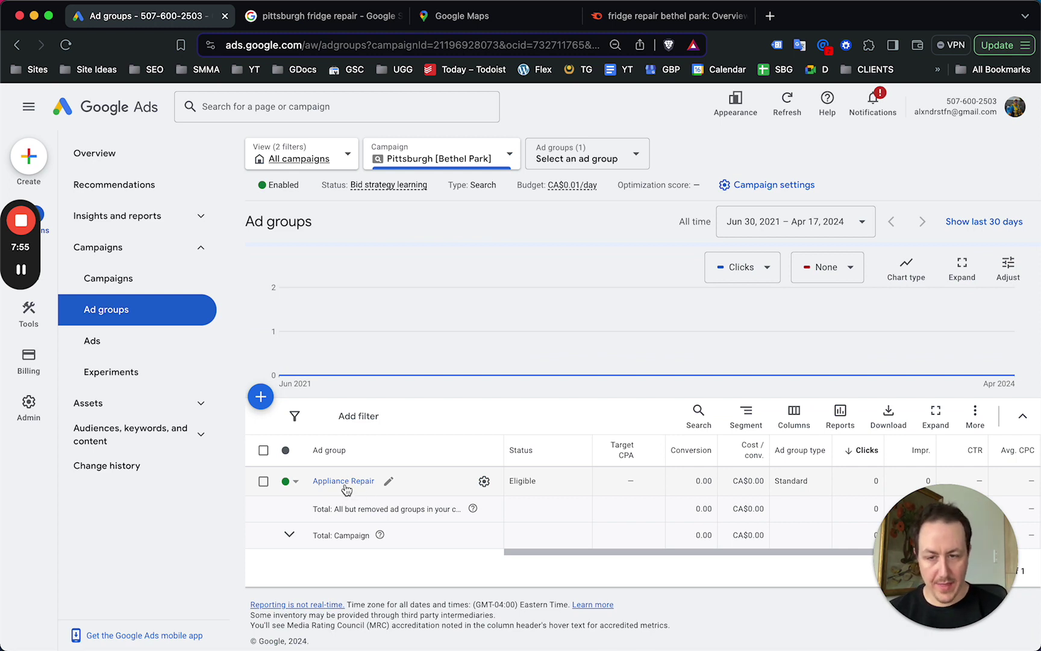
Show the ads of the Bethel Park campaign, visit the appliance repair ad's landing page and close that page.
left_click(158, 348)
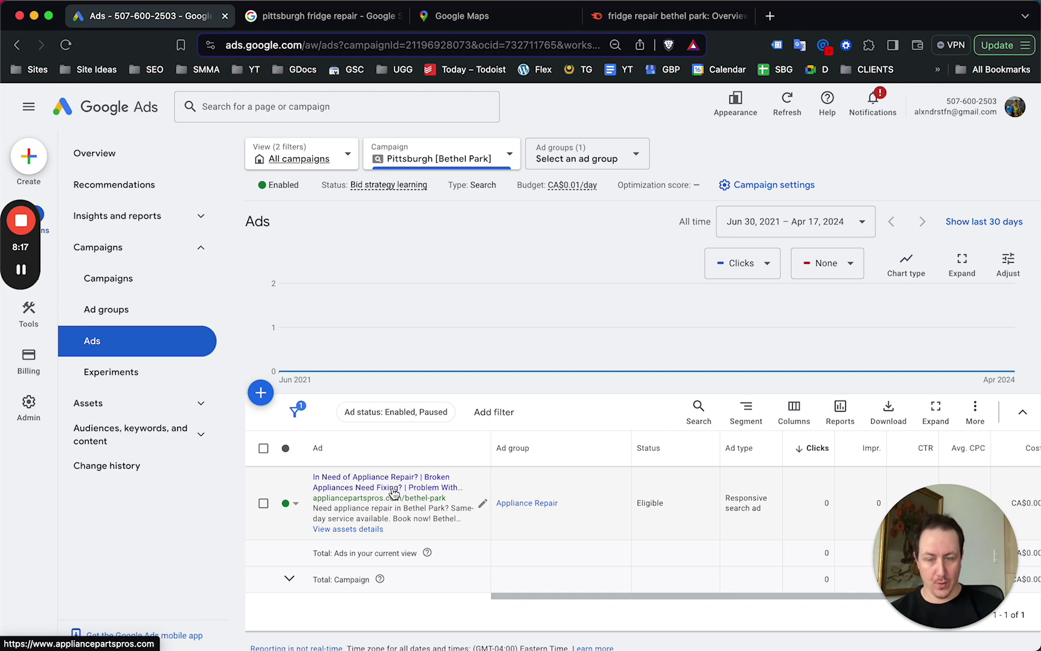
left_click(393, 494)
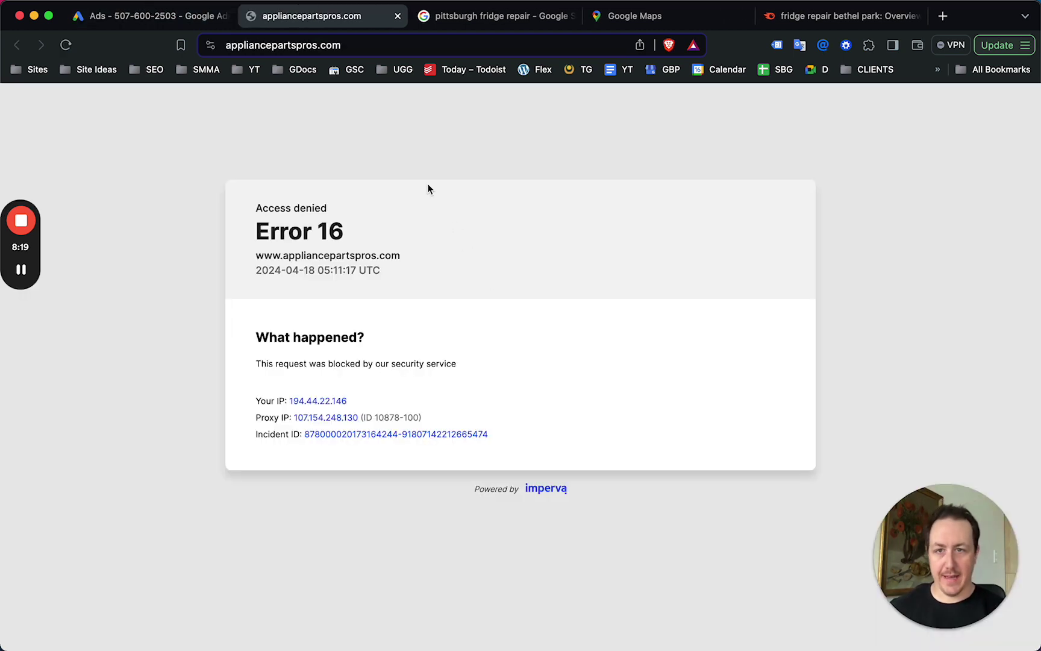
left_click(398, 16)
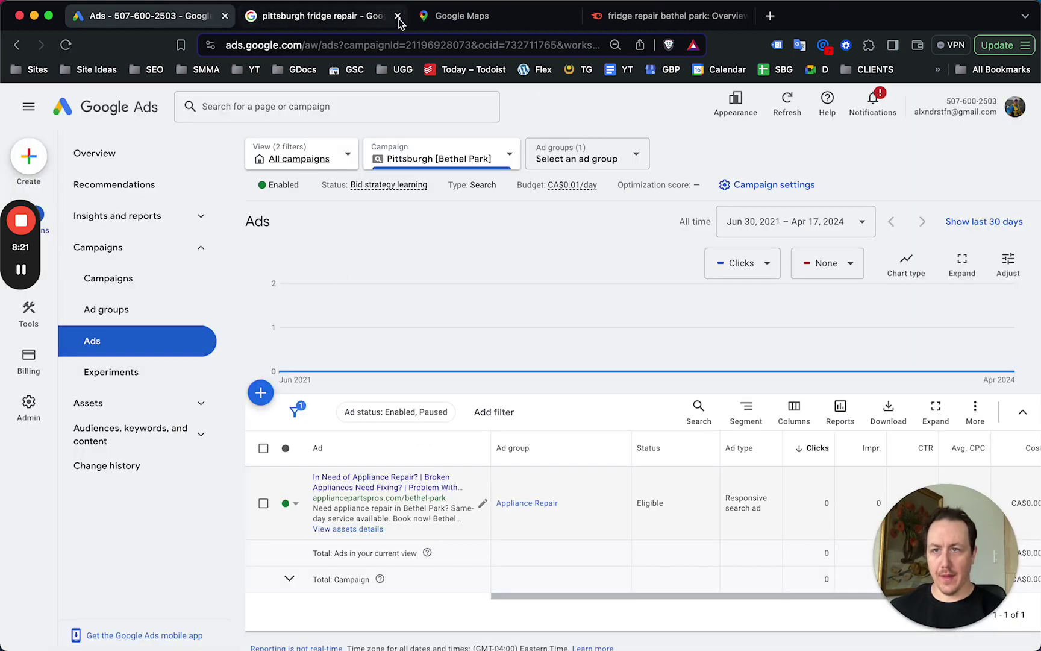
Open the Bethel Park appliance repair ad for editing and review its sitelinks, headlines, display path and preview.
left_click(481, 504)
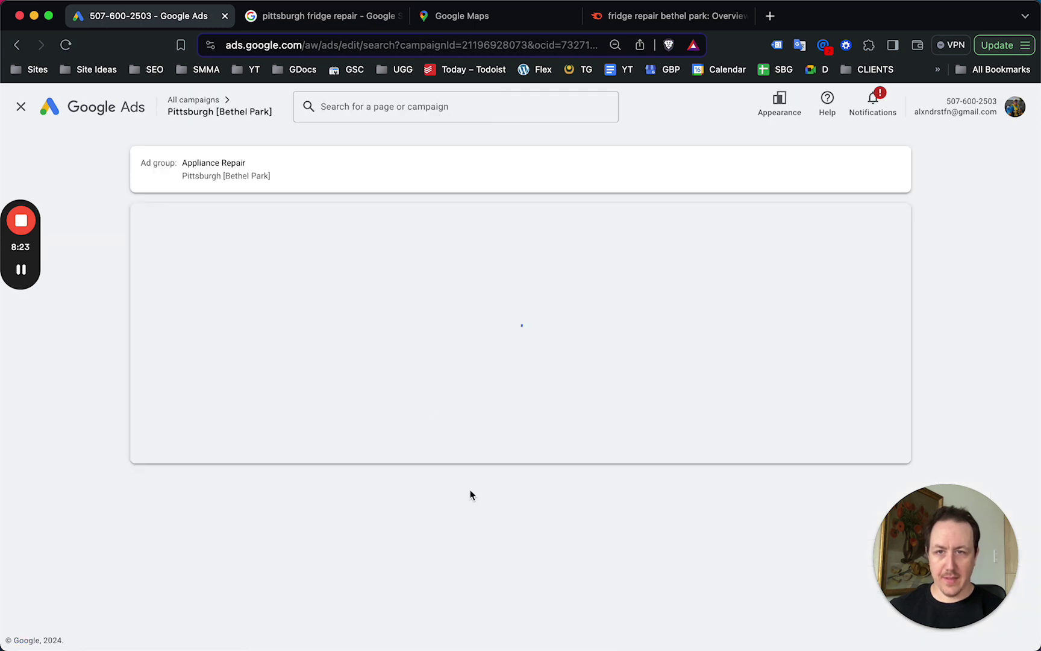
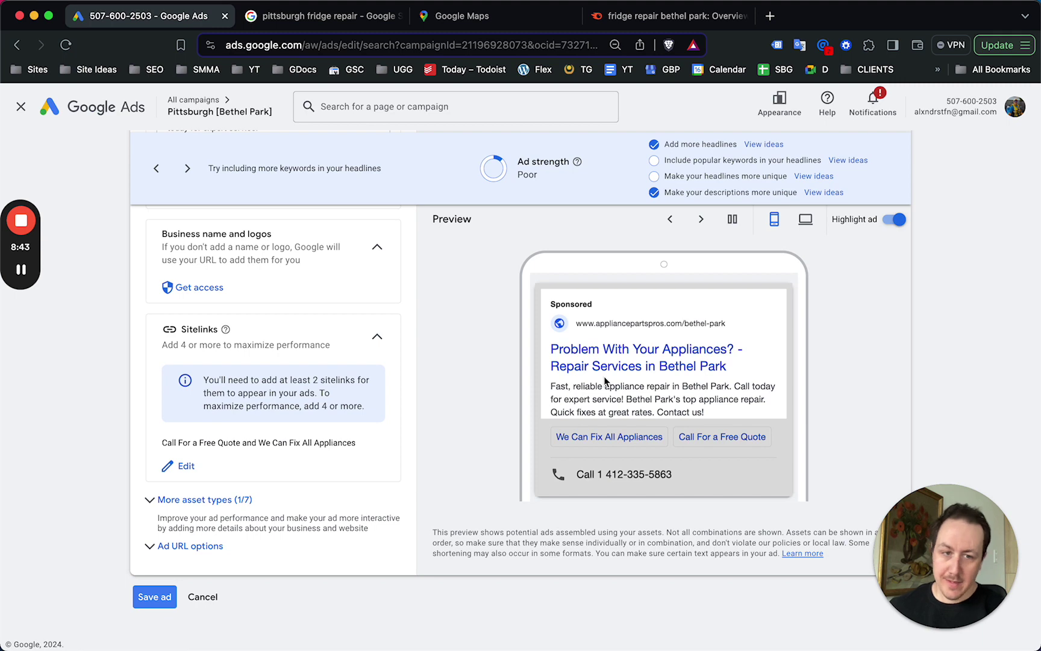
scroll(554, 397, "up", 3)
scroll(497, 416, "up", 10)
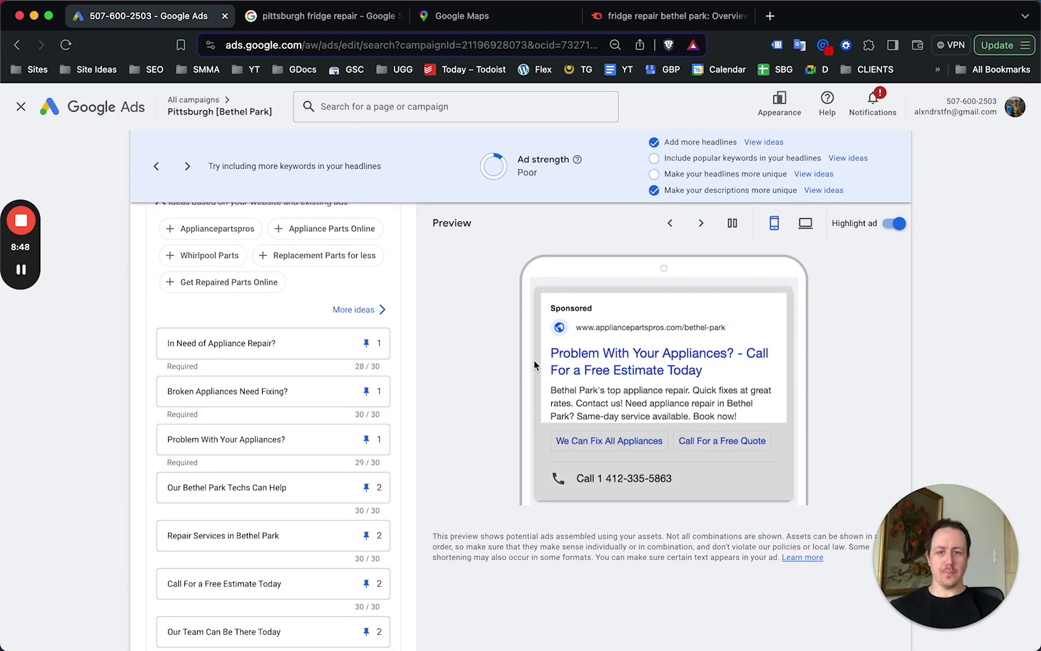
scroll(333, 415, "down", 2)
scroll(333, 415, "down", 1)
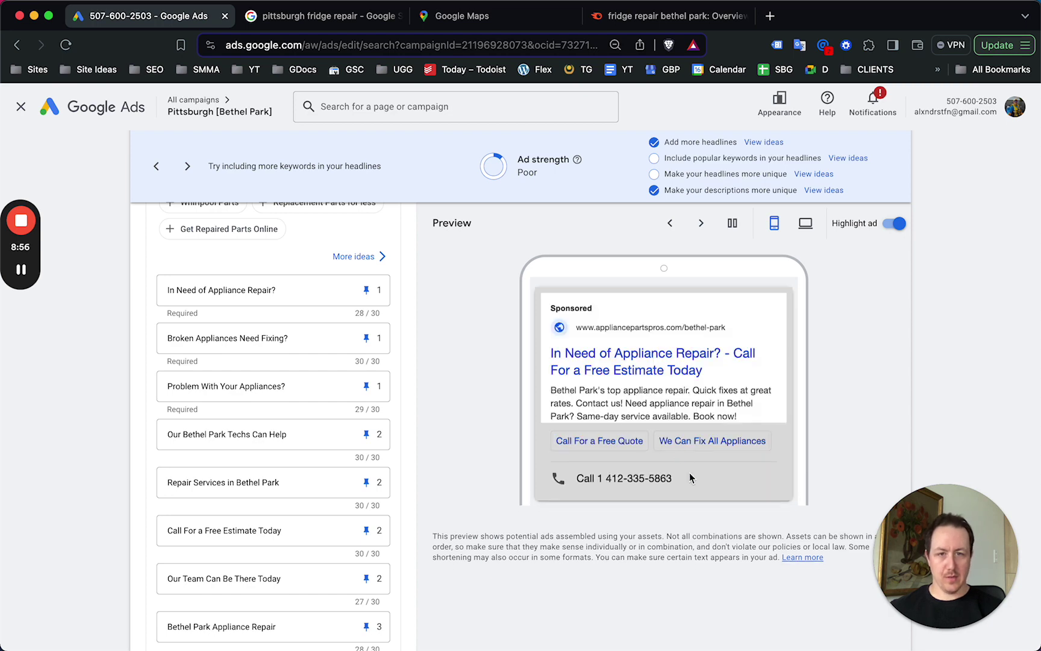
scroll(428, 442, "up", 3)
scroll(427, 442, "up", 5)
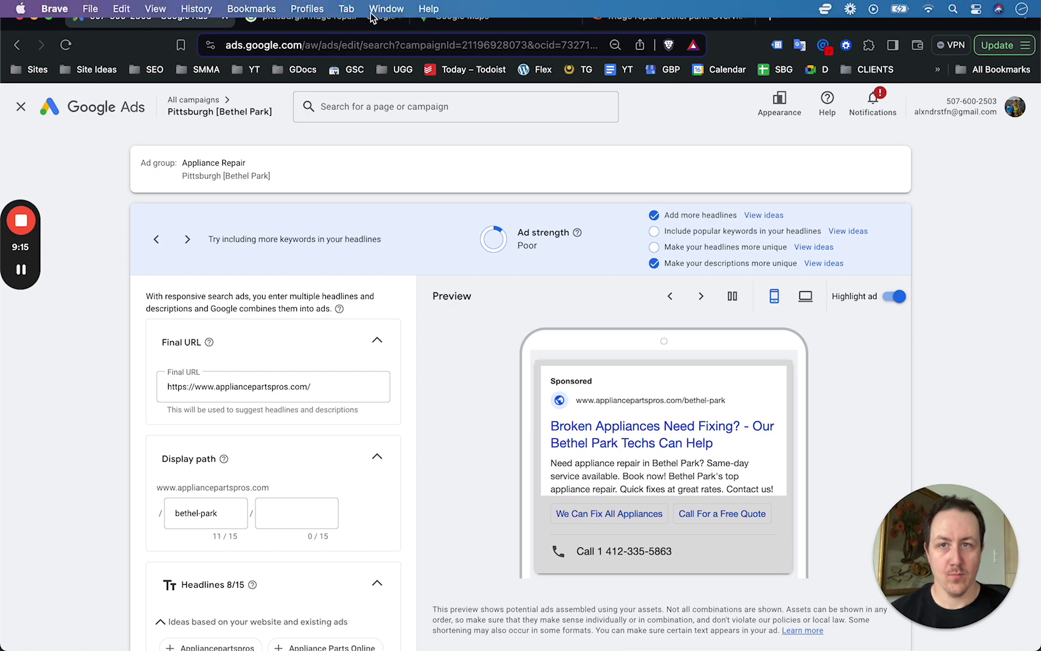
Switch to Google Maps, view Bethel Park's boundaries, close its details and examine its location relative to Pittsburgh.
left_click(465, 28)
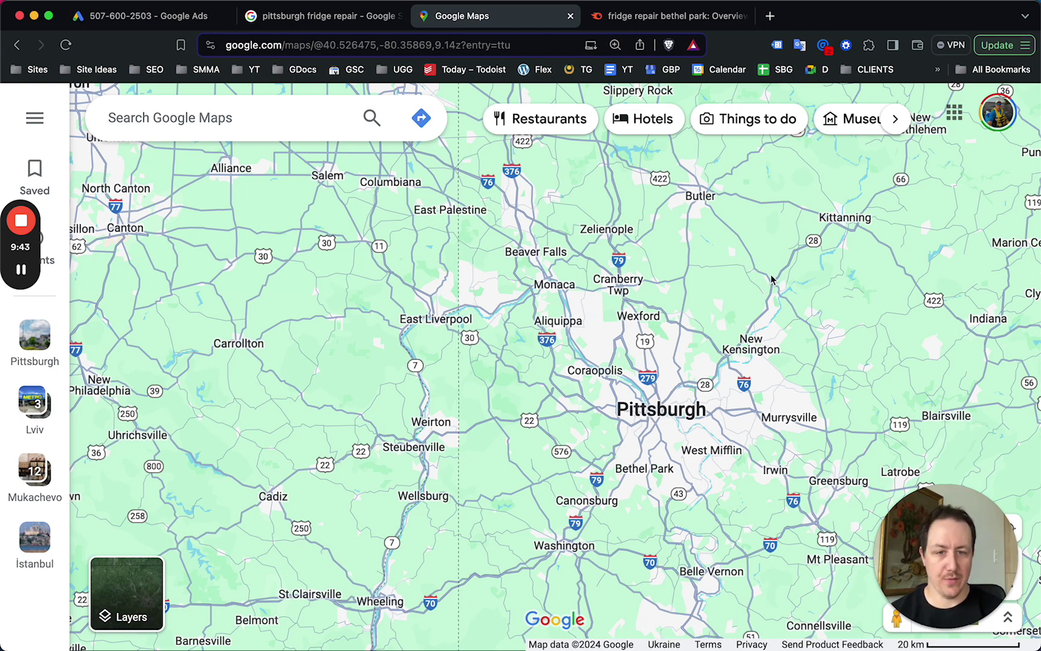
left_click(659, 477)
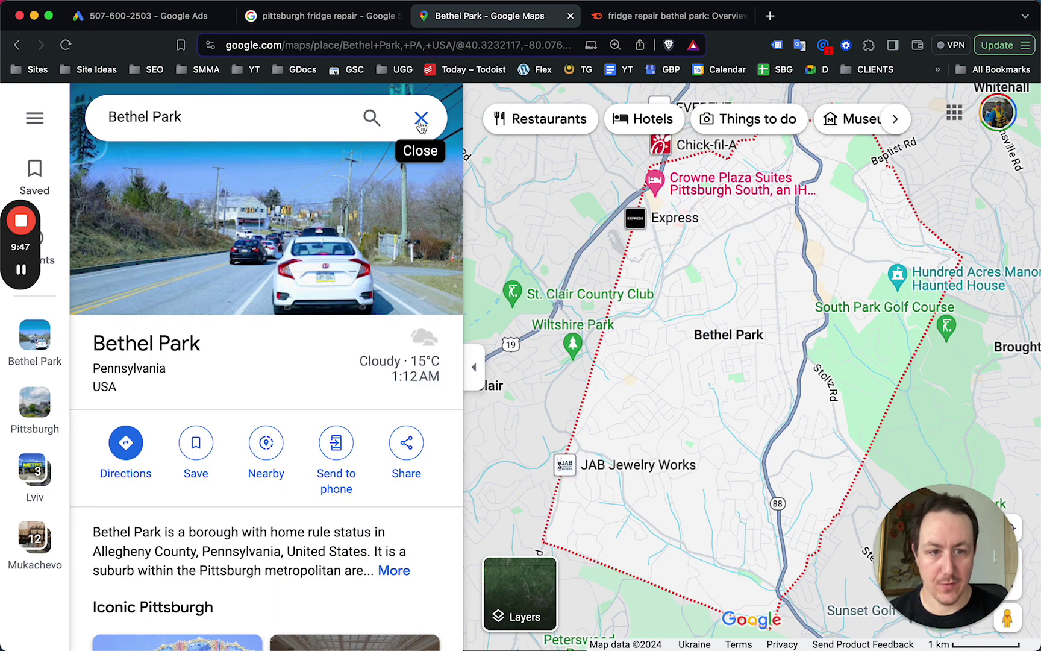
left_click(421, 118)
left_click(700, 470)
scroll(700, 470, "down", 5)
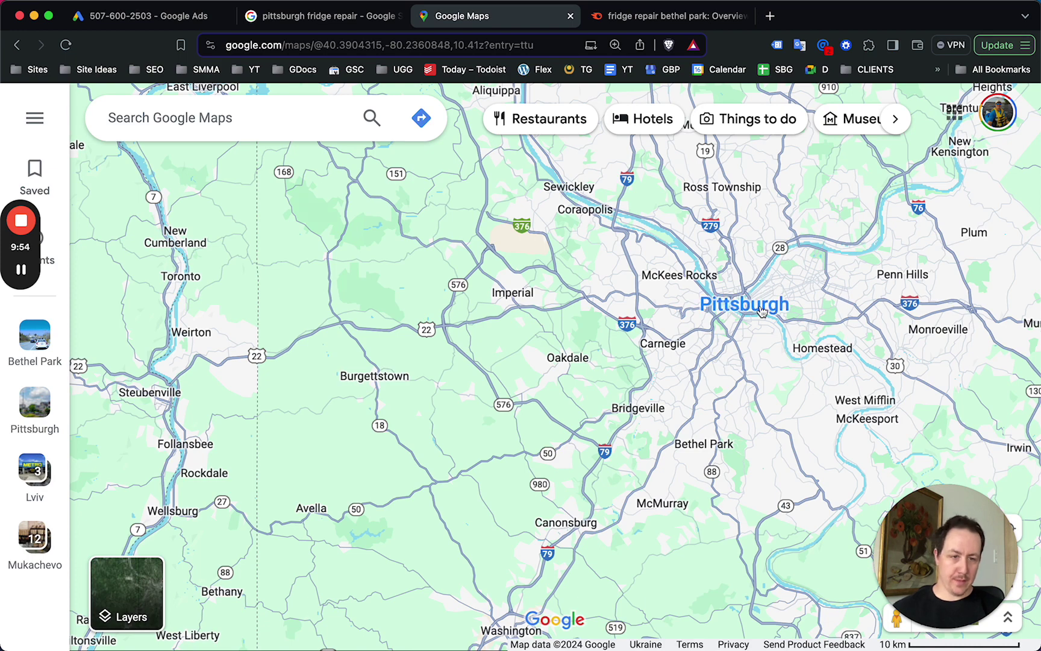
mouse_move(761, 310)
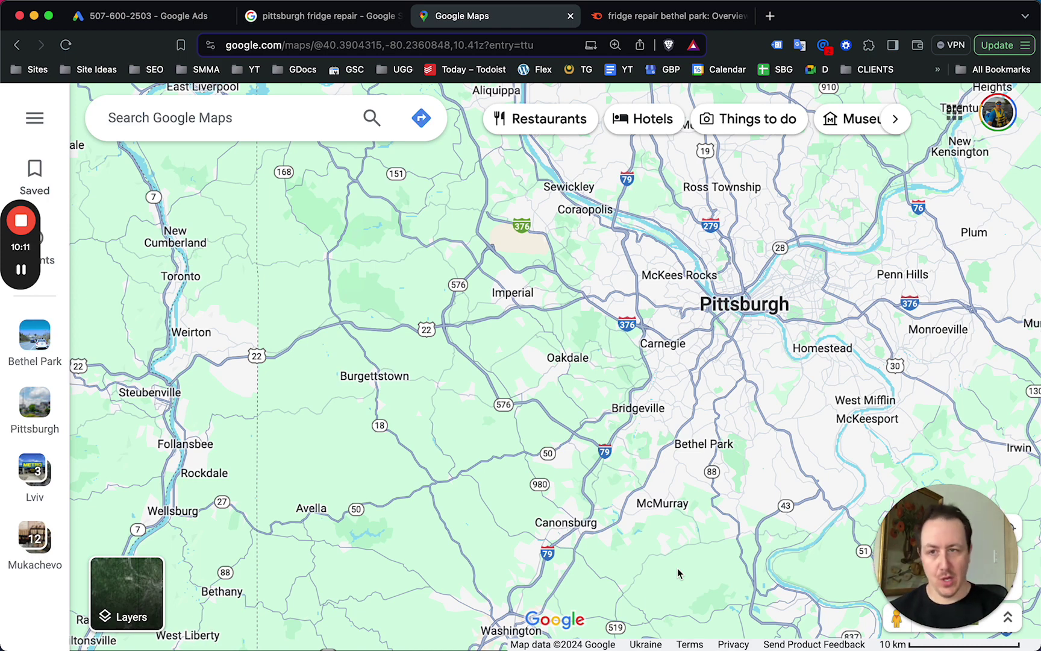
Return to Google Ads, close the ad editor and show all campaigns in the view on the Campaigns page.
left_click(172, 18)
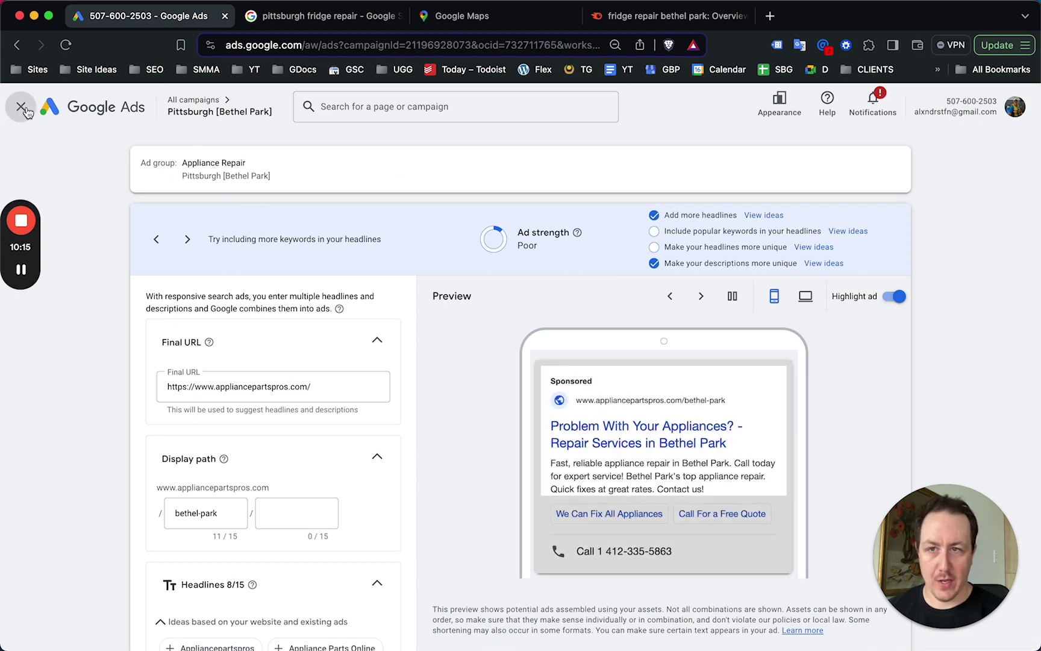
left_click(22, 109)
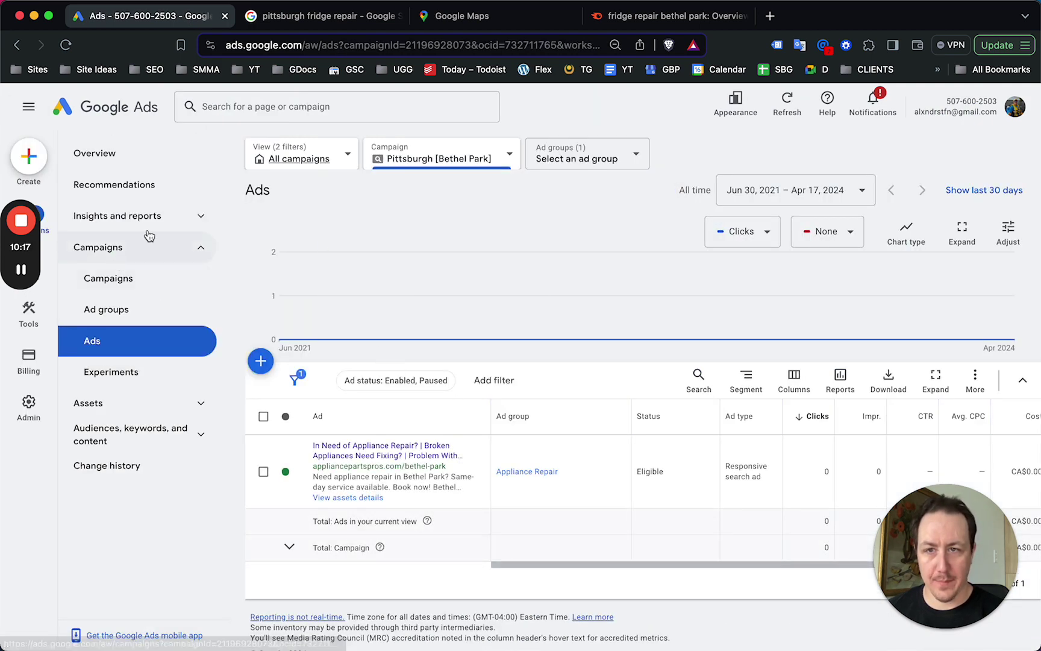
left_click(429, 159)
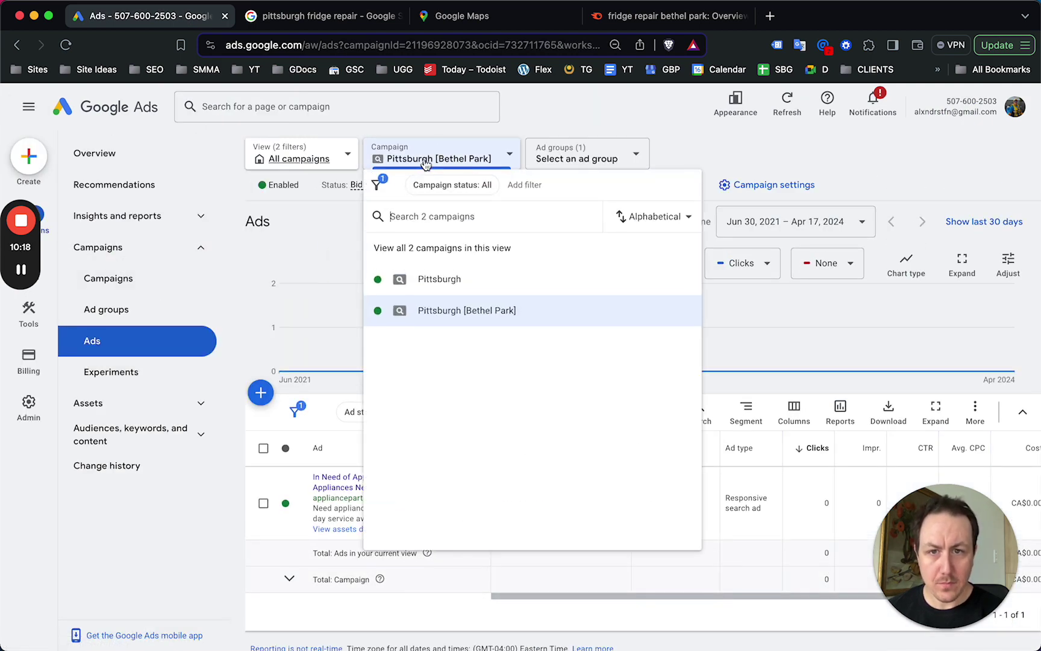
left_click(432, 258)
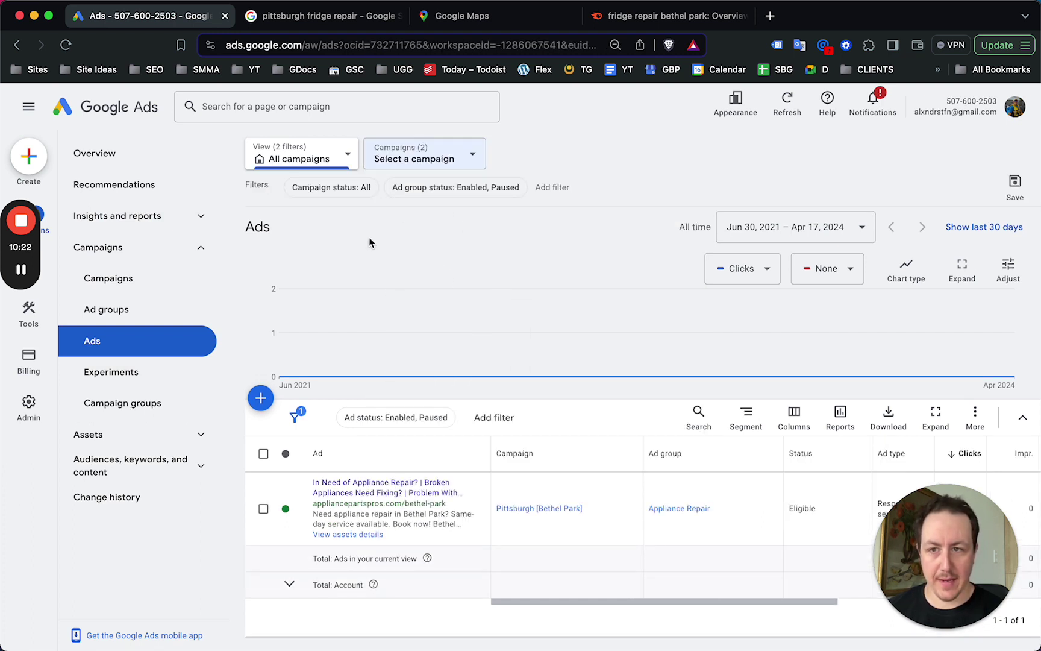
left_click(130, 276)
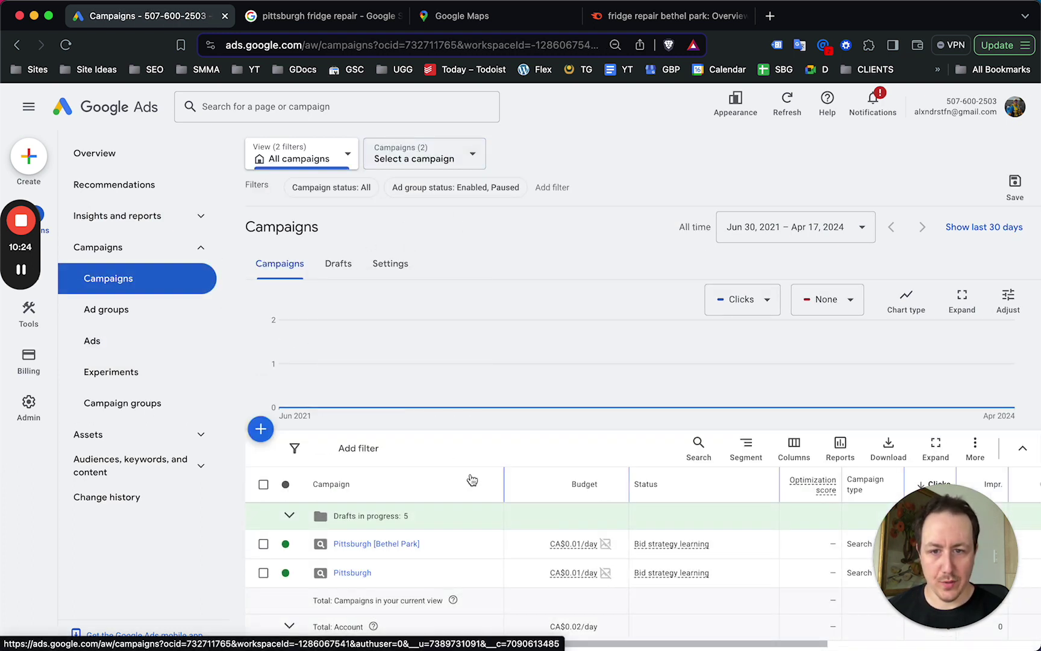